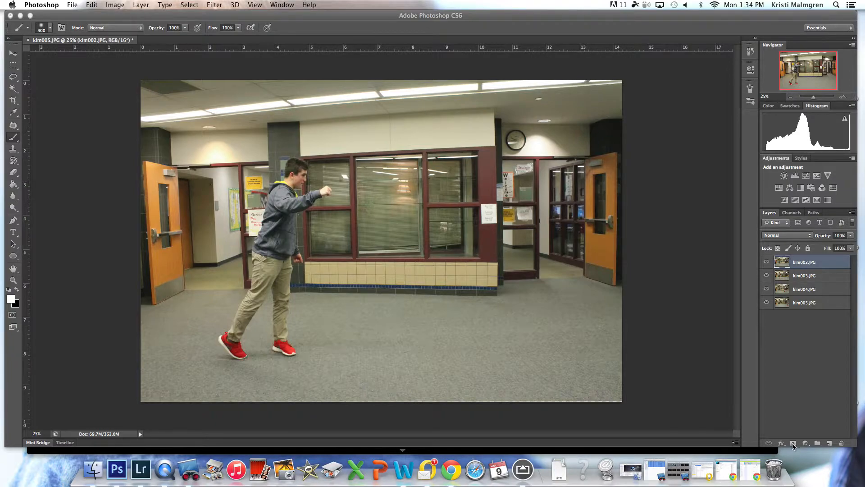
Add a layer mask to klm002.JPG, invert it to black, and paint white to reveal the standing punching figure
{"action": "left_click", "coordinate": [794, 442]}
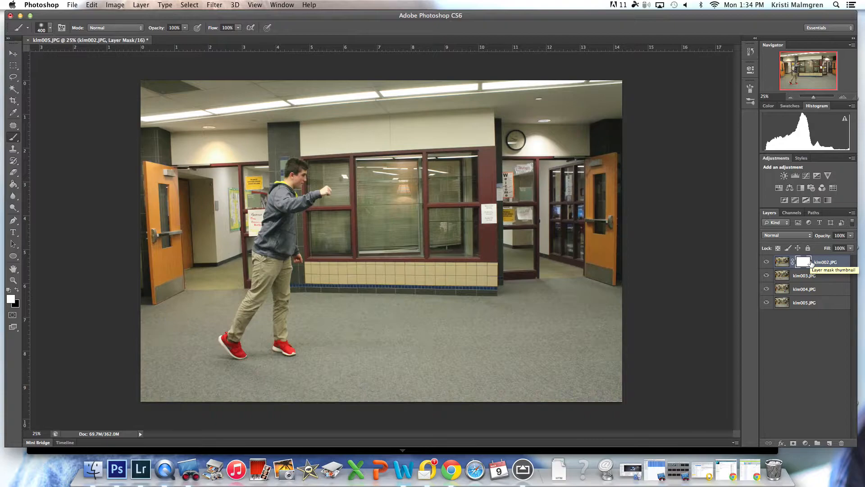
{"action": "key", "text": "super+i"}
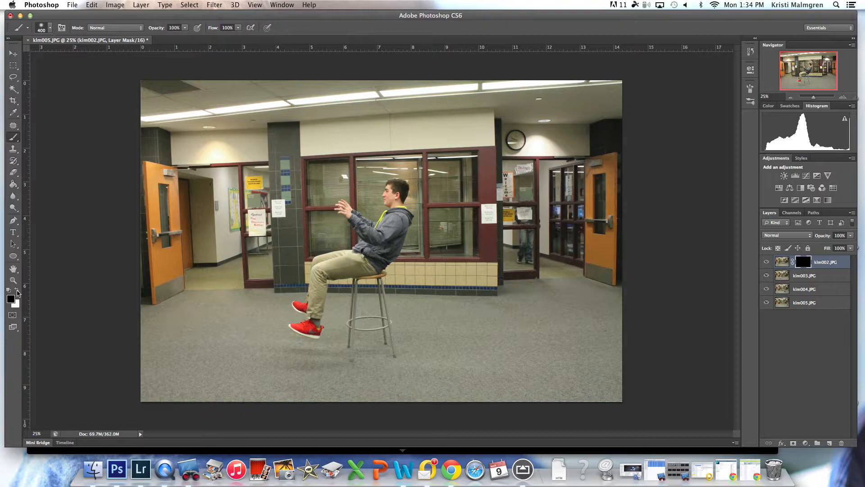
{"action": "left_click", "coordinate": [17, 291]}
{"action": "mouse_move", "coordinate": [255, 201]}
{"action": "left_mouse_down"}
{"action": "mouse_move", "coordinate": [259, 181]}
{"action": "mouse_move", "coordinate": [270, 198]}
{"action": "mouse_move", "coordinate": [293, 170]}
{"action": "mouse_move", "coordinate": [302, 172]}
{"action": "mouse_move", "coordinate": [289, 193]}
{"action": "mouse_move", "coordinate": [321, 182]}
{"action": "mouse_move", "coordinate": [289, 207]}
{"action": "mouse_move", "coordinate": [266, 248]}
{"action": "mouse_move", "coordinate": [269, 212]}
{"action": "mouse_move", "coordinate": [261, 227]}
{"action": "mouse_move", "coordinate": [290, 228]}
{"action": "mouse_move", "coordinate": [282, 246]}
{"action": "mouse_move", "coordinate": [295, 250]}
{"action": "mouse_move", "coordinate": [265, 285]}
{"action": "mouse_move", "coordinate": [252, 333]}
{"action": "mouse_move", "coordinate": [219, 336]}
{"action": "mouse_move", "coordinate": [238, 305]}
{"action": "mouse_move", "coordinate": [220, 333]}
{"action": "mouse_move", "coordinate": [251, 360]}
{"action": "mouse_move", "coordinate": [212, 357]}
{"action": "mouse_move", "coordinate": [275, 367]}
{"action": "mouse_move", "coordinate": [273, 250]}
{"action": "mouse_move", "coordinate": [280, 283]}
{"action": "left_mouse_up"}
{"action": "key", "text": "bracketleft"}
{"action": "key", "text": "bracketleft"}
{"action": "key", "text": "bracketleft"}
{"action": "key", "text": "bracketleft"}
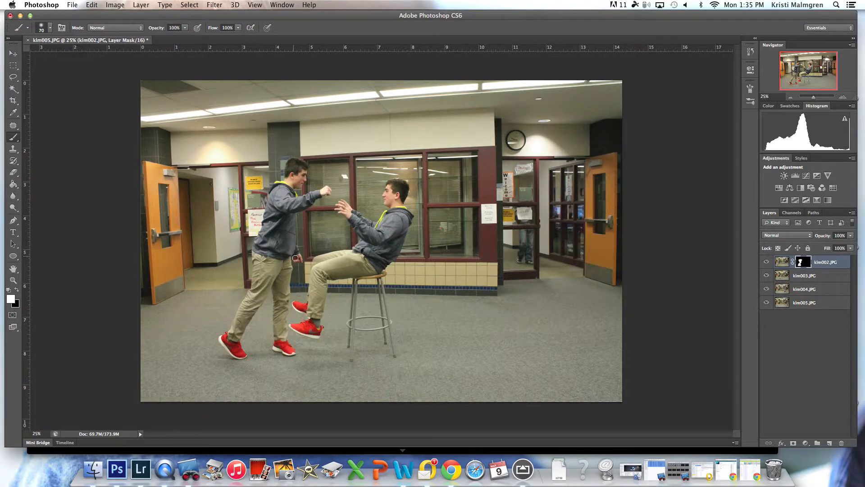
Paint white over the leaning figure's legs on the klm002.JPG mask and restore them with black at 175 px
{"action": "left_click_drag", "start_coordinate": [322, 261], "coordinate": [336, 281]}
{"action": "left_click_drag", "start_coordinate": [313, 260], "coordinate": [387, 264]}
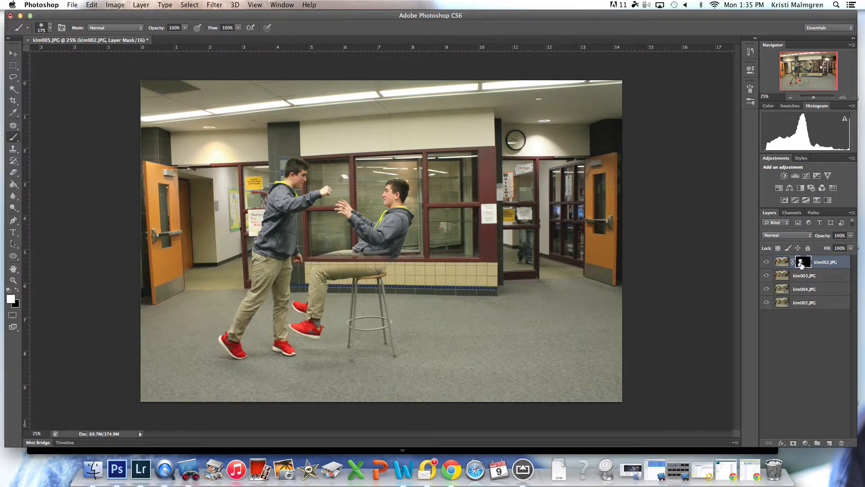
{"action": "key", "text": "x"}
{"action": "mouse_move", "coordinate": [320, 257]}
{"action": "left_mouse_down"}
{"action": "mouse_move", "coordinate": [317, 264]}
{"action": "mouse_move", "coordinate": [353, 259]}
{"action": "mouse_move", "coordinate": [374, 272]}
{"action": "left_mouse_up"}
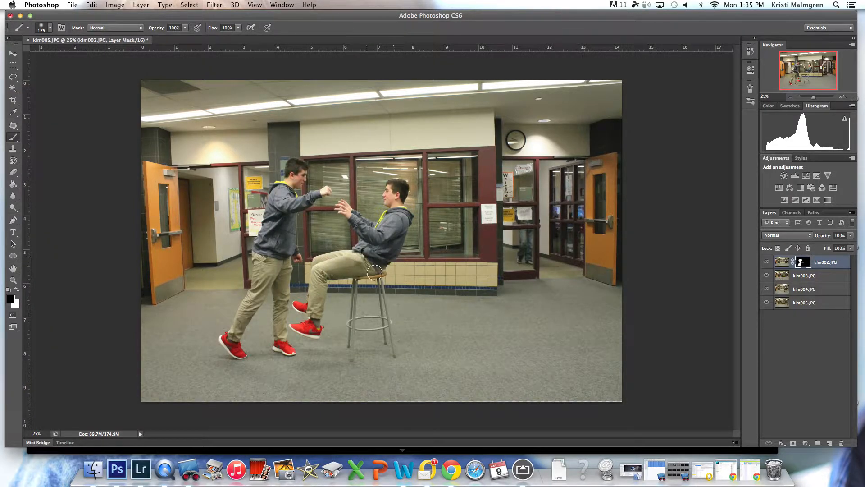
{"action": "left_click_drag", "start_coordinate": [314, 283], "coordinate": [316, 307]}
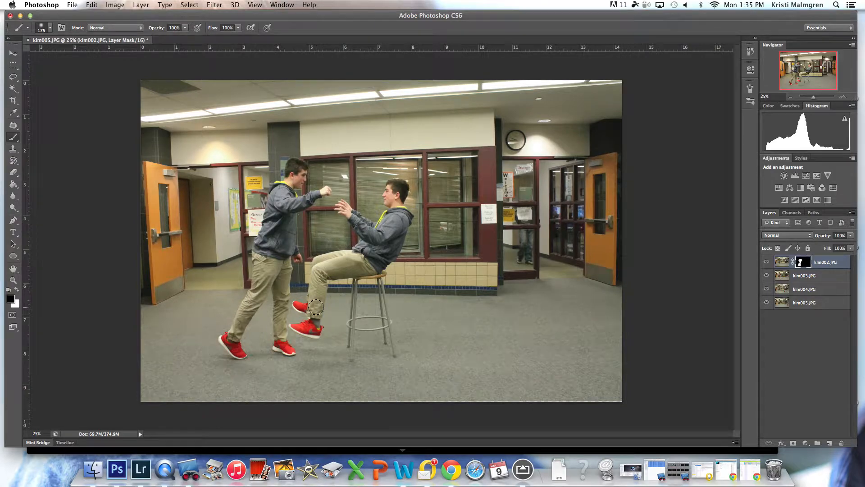
Add a layer mask to klm003.JPG and invert it to black
{"action": "left_click", "coordinate": [807, 276]}
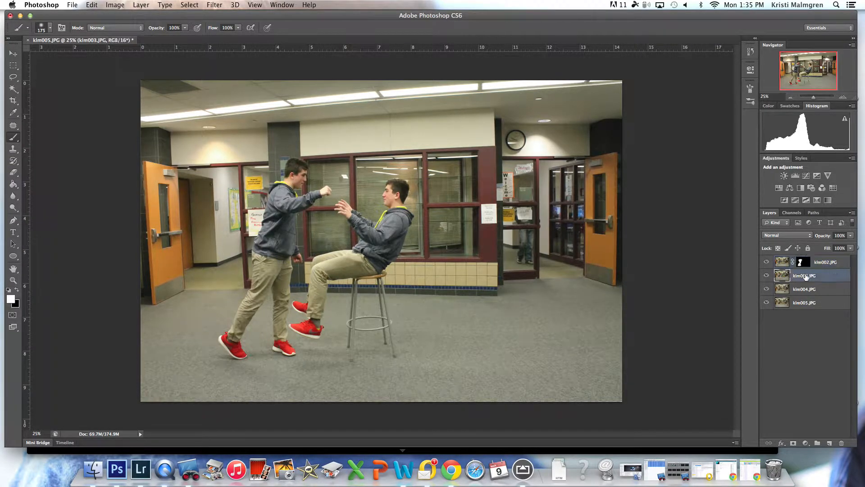
{"action": "left_click", "coordinate": [793, 443]}
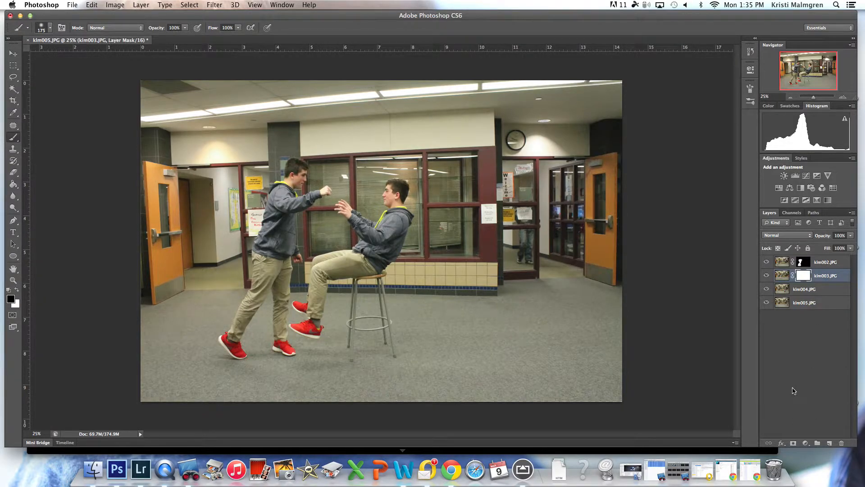
{"action": "key", "text": "super+i"}
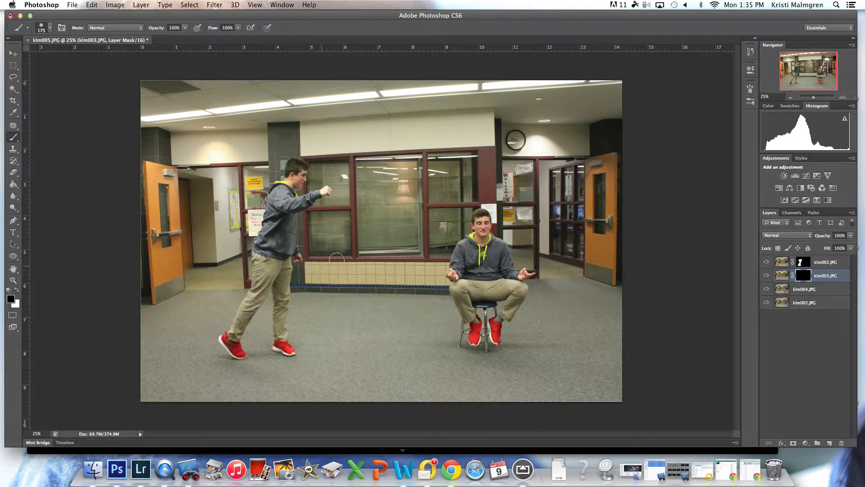
Paint white on the klm003.JPG mask with the 175 px brush to reveal the leaning-back figure, leaving out the stool legs
{"action": "left_click", "coordinate": [17, 291]}
{"action": "mouse_move", "coordinate": [370, 219]}
{"action": "left_mouse_down"}
{"action": "mouse_move", "coordinate": [386, 184]}
{"action": "mouse_move", "coordinate": [395, 178]}
{"action": "mouse_move", "coordinate": [409, 188]}
{"action": "mouse_move", "coordinate": [387, 228]}
{"action": "mouse_move", "coordinate": [390, 240]}
{"action": "mouse_move", "coordinate": [408, 238]}
{"action": "mouse_move", "coordinate": [350, 214]}
{"action": "mouse_move", "coordinate": [342, 199]}
{"action": "mouse_move", "coordinate": [339, 227]}
{"action": "mouse_move", "coordinate": [376, 243]}
{"action": "mouse_move", "coordinate": [321, 255]}
{"action": "mouse_move", "coordinate": [314, 278]}
{"action": "mouse_move", "coordinate": [400, 259]}
{"action": "mouse_move", "coordinate": [338, 268]}
{"action": "mouse_move", "coordinate": [389, 265]}
{"action": "mouse_move", "coordinate": [362, 269]}
{"action": "mouse_move", "coordinate": [411, 225]}
{"action": "left_mouse_up"}
{"action": "mouse_move", "coordinate": [339, 270]}
{"action": "left_mouse_down"}
{"action": "mouse_move", "coordinate": [331, 285]}
{"action": "mouse_move", "coordinate": [357, 268]}
{"action": "mouse_move", "coordinate": [323, 276]}
{"action": "mouse_move", "coordinate": [311, 293]}
{"action": "mouse_move", "coordinate": [318, 273]}
{"action": "mouse_move", "coordinate": [307, 313]}
{"action": "mouse_move", "coordinate": [298, 305]}
{"action": "mouse_move", "coordinate": [311, 329]}
{"action": "mouse_move", "coordinate": [296, 325]}
{"action": "mouse_move", "coordinate": [323, 334]}
{"action": "mouse_move", "coordinate": [325, 306]}
{"action": "left_mouse_up"}
{"action": "mouse_move", "coordinate": [317, 347]}
{"action": "left_mouse_down"}
{"action": "mouse_move", "coordinate": [312, 356]}
{"action": "mouse_move", "coordinate": [333, 370]}
{"action": "mouse_move", "coordinate": [311, 373]}
{"action": "mouse_move", "coordinate": [386, 382]}
{"action": "mouse_move", "coordinate": [357, 372]}
{"action": "mouse_move", "coordinate": [414, 358]}
{"action": "mouse_move", "coordinate": [446, 374]}
{"action": "mouse_move", "coordinate": [322, 353]}
{"action": "mouse_move", "coordinate": [270, 373]}
{"action": "mouse_move", "coordinate": [323, 386]}
{"action": "left_mouse_up"}
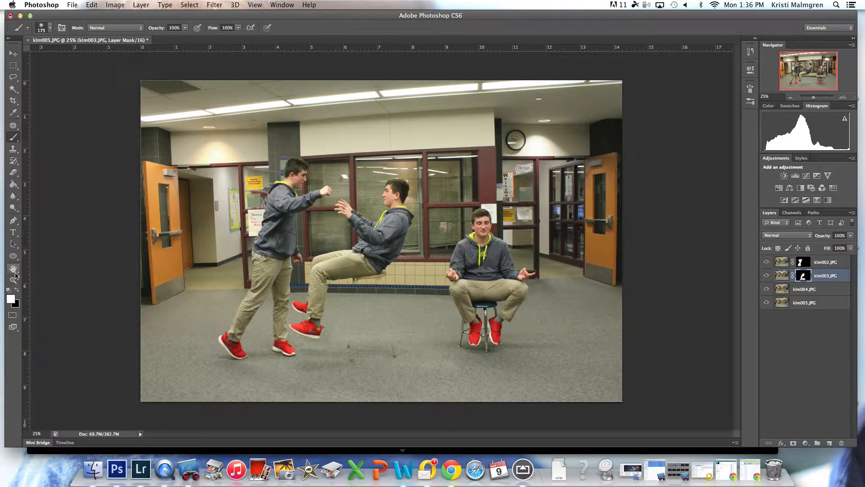
Paint black on the klm003.JPG mask at the stool seat's rear edge and reduce the brush to 30 px
{"action": "left_click", "coordinate": [17, 290]}
{"action": "left_click_drag", "start_coordinate": [817, 100], "coordinate": [806, 76]}
{"action": "key", "text": "bracketleft"}
{"action": "key", "text": "bracketleft"}
{"action": "key", "text": "bracketleft"}
{"action": "key", "text": "bracketleft"}
{"action": "key", "text": "bracketleft"}
{"action": "key", "text": "bracketleft"}
{"action": "key", "text": "bracketleft"}
{"action": "key", "text": "bracketleft"}
{"action": "key", "text": "bracketleft"}
{"action": "key", "text": "bracketleft"}
{"action": "key", "text": "bracketleft"}
{"action": "mouse_move", "coordinate": [492, 128]}
{"action": "left_mouse_down"}
{"action": "mouse_move", "coordinate": [506, 131]}
{"action": "mouse_move", "coordinate": [495, 140]}
{"action": "left_mouse_up"}
{"action": "key", "text": "bracketleft"}
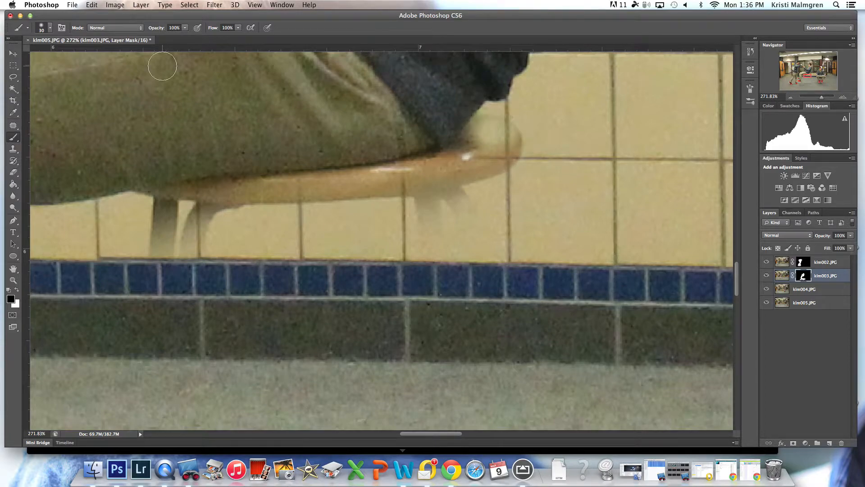
Increase the brush hardness and paint black on the klm003.JPG mask to remove the stool seat beneath the leaning figure
{"action": "left_click", "coordinate": [45, 26]}
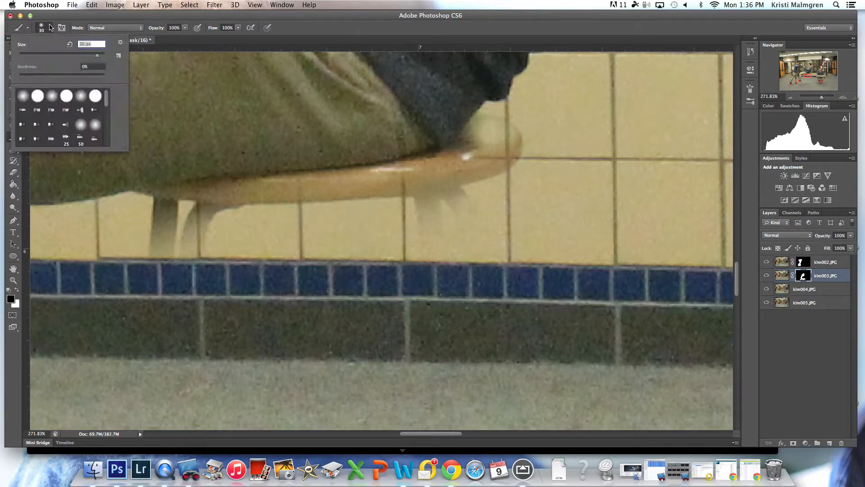
{"action": "left_click_drag", "start_coordinate": [21, 79], "coordinate": [28, 80]}
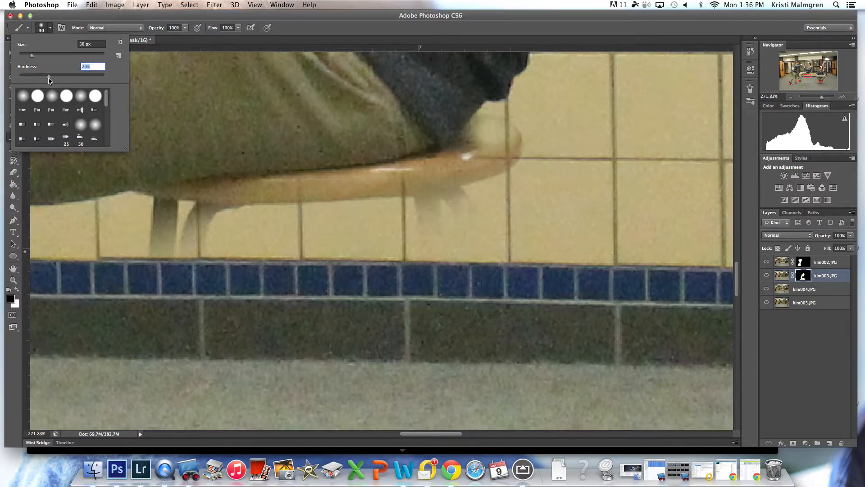
{"action": "key", "text": "super+Tab"}
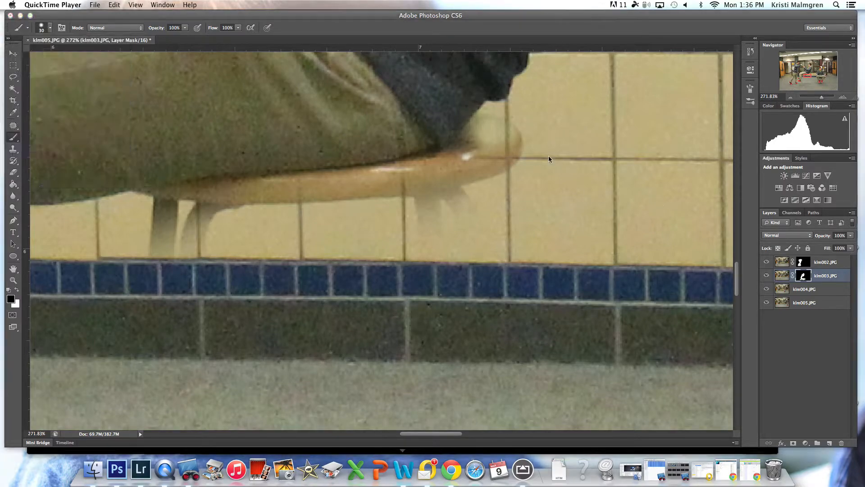
{"action": "left_click", "coordinate": [495, 128]}
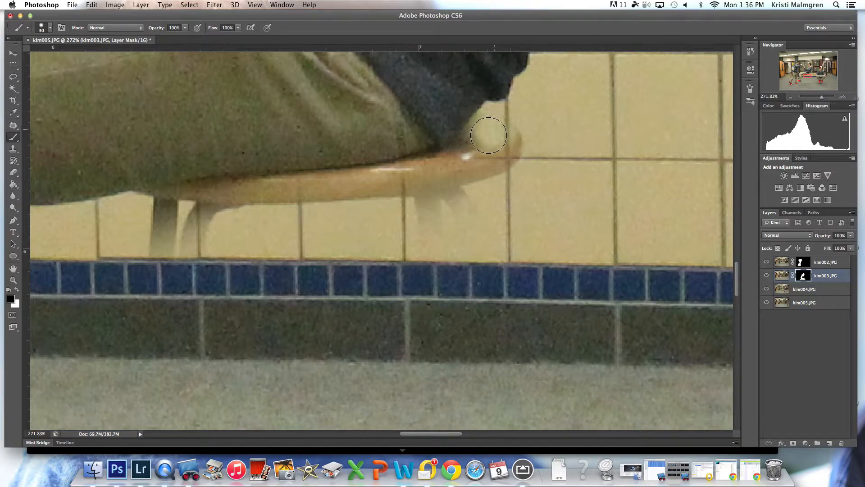
{"action": "mouse_move", "coordinate": [489, 129]}
{"action": "left_mouse_down"}
{"action": "mouse_move", "coordinate": [443, 167]}
{"action": "mouse_move", "coordinate": [464, 156]}
{"action": "mouse_move", "coordinate": [416, 174]}
{"action": "mouse_move", "coordinate": [436, 176]}
{"action": "mouse_move", "coordinate": [516, 149]}
{"action": "mouse_move", "coordinate": [527, 123]}
{"action": "mouse_move", "coordinate": [497, 154]}
{"action": "mouse_move", "coordinate": [434, 188]}
{"action": "mouse_move", "coordinate": [468, 191]}
{"action": "mouse_move", "coordinate": [400, 215]}
{"action": "left_mouse_up"}
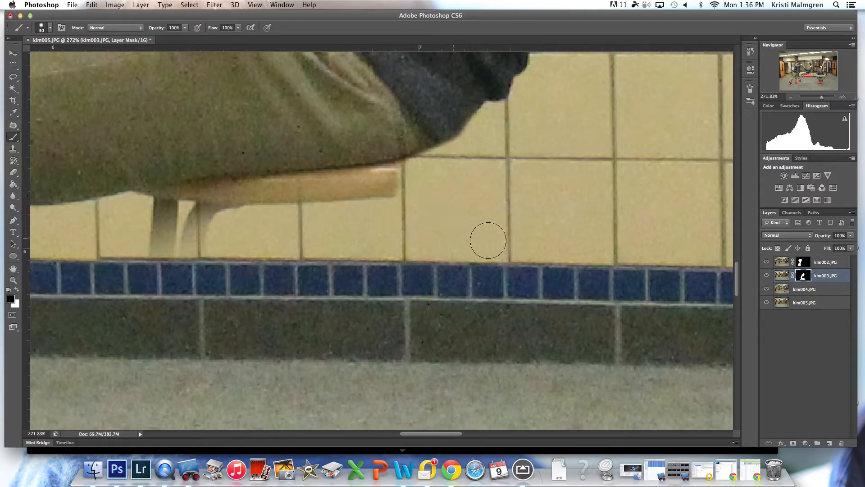
{"action": "mouse_move", "coordinate": [455, 165]}
{"action": "left_mouse_down"}
{"action": "mouse_move", "coordinate": [352, 187]}
{"action": "mouse_move", "coordinate": [424, 179]}
{"action": "mouse_move", "coordinate": [459, 161]}
{"action": "mouse_move", "coordinate": [373, 187]}
{"action": "mouse_move", "coordinate": [149, 210]}
{"action": "mouse_move", "coordinate": [204, 208]}
{"action": "mouse_move", "coordinate": [154, 207]}
{"action": "mouse_move", "coordinate": [208, 200]}
{"action": "mouse_move", "coordinate": [163, 201]}
{"action": "mouse_move", "coordinate": [128, 215]}
{"action": "mouse_move", "coordinate": [131, 224]}
{"action": "mouse_move", "coordinate": [227, 247]}
{"action": "left_mouse_up"}
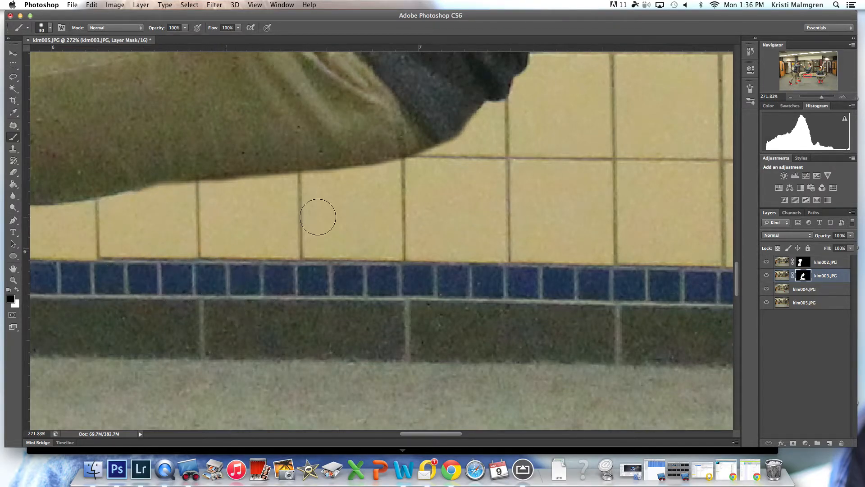
Add a layer mask to klm004.JPG and invert it to black
{"action": "left_click_drag", "start_coordinate": [821, 100], "coordinate": [816, 100]}
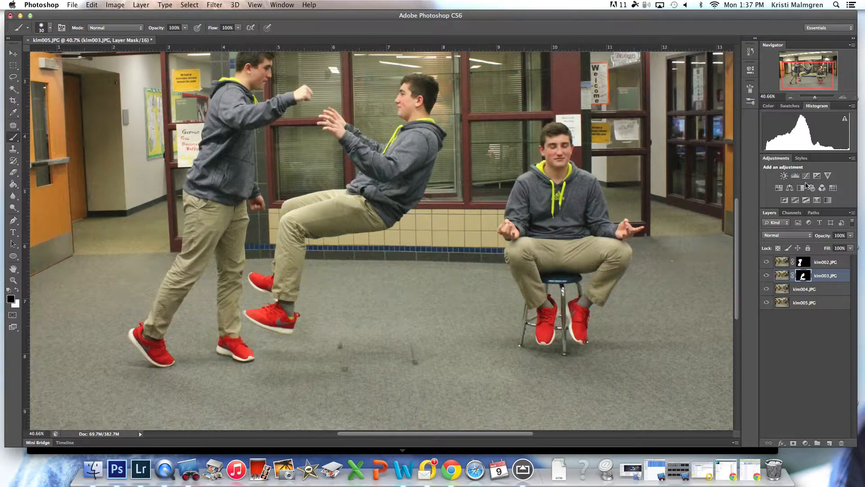
{"action": "left_click", "coordinate": [828, 290]}
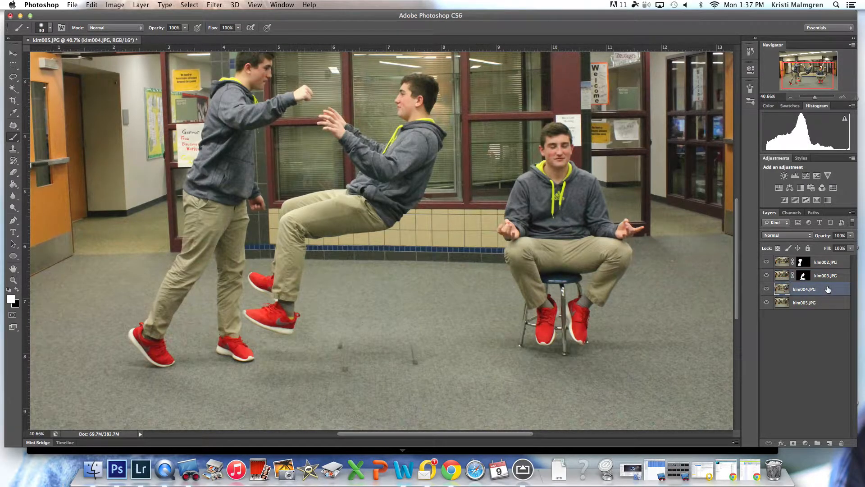
{"action": "left_click", "coordinate": [794, 443]}
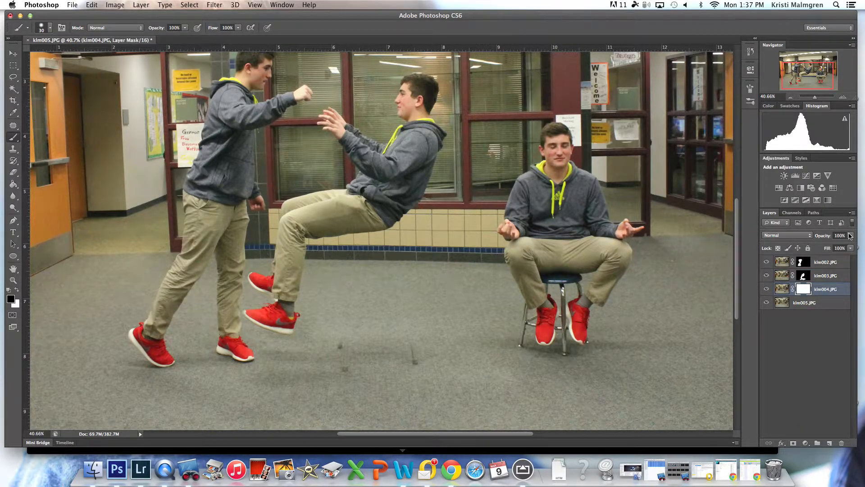
{"action": "key", "text": "super+i"}
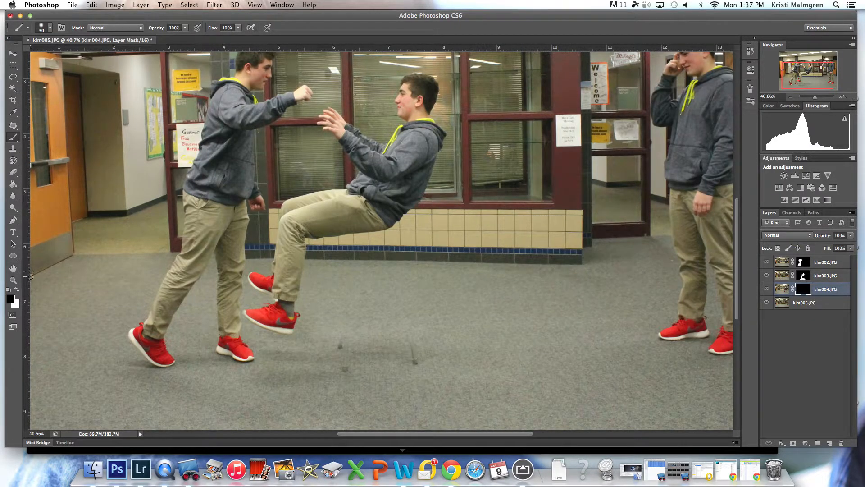
Paint white on the klm004.JPG mask with a 250 px brush to reveal the meditating figure
{"action": "left_click", "coordinate": [17, 290]}
{"action": "key", "text": "bracketright"}
{"action": "key", "text": "bracketright"}
{"action": "key", "text": "bracketright"}
{"action": "key", "text": "bracketright"}
{"action": "key", "text": "bracketright"}
{"action": "key", "text": "bracketright"}
{"action": "mouse_move", "coordinate": [563, 135]}
{"action": "left_mouse_down"}
{"action": "mouse_move", "coordinate": [535, 149]}
{"action": "mouse_move", "coordinate": [548, 158]}
{"action": "mouse_move", "coordinate": [525, 178]}
{"action": "mouse_move", "coordinate": [513, 175]}
{"action": "mouse_move", "coordinate": [590, 194]}
{"action": "mouse_move", "coordinate": [583, 211]}
{"action": "mouse_move", "coordinate": [605, 214]}
{"action": "mouse_move", "coordinate": [629, 237]}
{"action": "mouse_move", "coordinate": [562, 233]}
{"action": "mouse_move", "coordinate": [560, 242]}
{"action": "mouse_move", "coordinate": [596, 241]}
{"action": "mouse_move", "coordinate": [539, 248]}
{"action": "mouse_move", "coordinate": [597, 246]}
{"action": "mouse_move", "coordinate": [523, 246]}
{"action": "mouse_move", "coordinate": [604, 250]}
{"action": "mouse_move", "coordinate": [615, 269]}
{"action": "mouse_move", "coordinate": [611, 260]}
{"action": "mouse_move", "coordinate": [605, 305]}
{"action": "mouse_move", "coordinate": [624, 243]}
{"action": "mouse_move", "coordinate": [610, 215]}
{"action": "mouse_move", "coordinate": [503, 226]}
{"action": "mouse_move", "coordinate": [507, 240]}
{"action": "mouse_move", "coordinate": [496, 216]}
{"action": "mouse_move", "coordinate": [510, 292]}
{"action": "mouse_move", "coordinate": [519, 287]}
{"action": "mouse_move", "coordinate": [522, 315]}
{"action": "mouse_move", "coordinate": [534, 323]}
{"action": "mouse_move", "coordinate": [539, 312]}
{"action": "mouse_move", "coordinate": [526, 282]}
{"action": "mouse_move", "coordinate": [544, 342]}
{"action": "mouse_move", "coordinate": [546, 317]}
{"action": "mouse_move", "coordinate": [536, 338]}
{"action": "mouse_move", "coordinate": [544, 366]}
{"action": "mouse_move", "coordinate": [535, 385]}
{"action": "mouse_move", "coordinate": [521, 387]}
{"action": "mouse_move", "coordinate": [503, 358]}
{"action": "mouse_move", "coordinate": [467, 348]}
{"action": "mouse_move", "coordinate": [536, 381]}
{"action": "mouse_move", "coordinate": [610, 358]}
{"action": "mouse_move", "coordinate": [595, 351]}
{"action": "mouse_move", "coordinate": [592, 318]}
{"action": "mouse_move", "coordinate": [583, 312]}
{"action": "mouse_move", "coordinate": [621, 225]}
{"action": "mouse_move", "coordinate": [606, 333]}
{"action": "mouse_move", "coordinate": [586, 361]}
{"action": "left_mouse_up"}
Mask out the outer stool leg beside the meditating figure's pant leg on klm004.JPG with a 30 px black brush
{"action": "left_click_drag", "start_coordinate": [815, 100], "coordinate": [819, 100]}
{"action": "left_click_drag", "start_coordinate": [806, 73], "coordinate": [816, 79]}
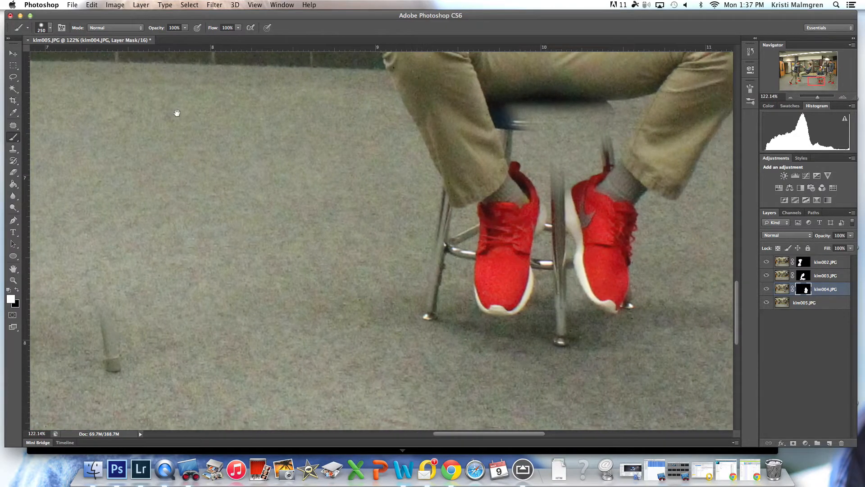
{"action": "left_click", "coordinate": [17, 292]}
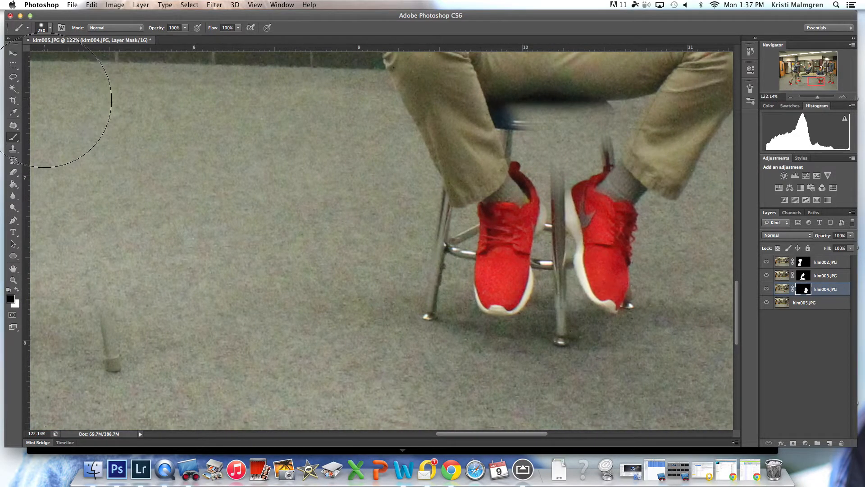
{"action": "key", "text": "bracketleft"}
{"action": "key", "text": "bracketleft"}
{"action": "key", "text": "bracketleft"}
{"action": "key", "text": "bracketleft"}
{"action": "key", "text": "bracketleft"}
{"action": "key", "text": "bracketleft"}
{"action": "key", "text": "bracketleft"}
{"action": "key", "text": "bracketleft"}
{"action": "key", "text": "bracketleft"}
{"action": "key", "text": "bracketleft"}
{"action": "key", "text": "bracketleft"}
{"action": "key", "text": "bracketleft"}
{"action": "mouse_move", "coordinate": [436, 187]}
{"action": "left_mouse_down"}
{"action": "mouse_move", "coordinate": [444, 240]}
{"action": "mouse_move", "coordinate": [472, 226]}
{"action": "mouse_move", "coordinate": [467, 259]}
{"action": "mouse_move", "coordinate": [446, 244]}
{"action": "mouse_move", "coordinate": [437, 274]}
{"action": "mouse_move", "coordinate": [437, 229]}
{"action": "mouse_move", "coordinate": [434, 312]}
{"action": "left_mouse_up"}
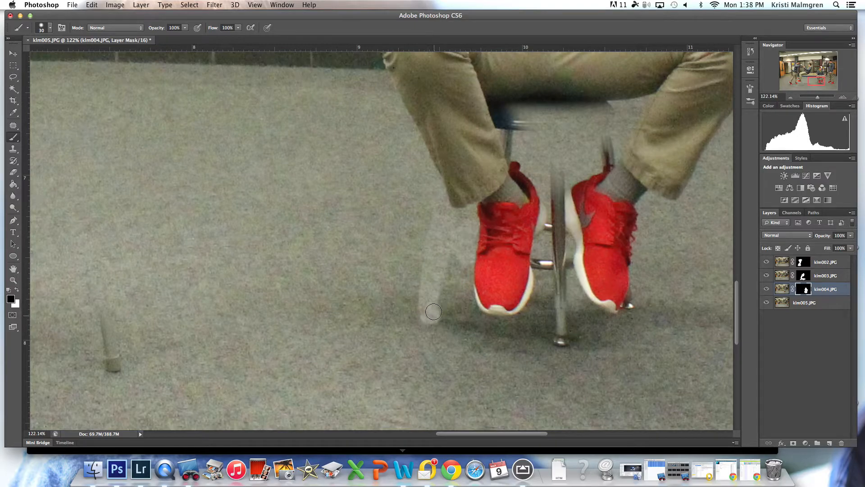
Mask out the stool's middle leg and crossbars, and trim the seat edge beside the thigh with a 15 px black brush
{"action": "mouse_move", "coordinate": [537, 264]}
{"action": "left_mouse_down"}
{"action": "mouse_move", "coordinate": [563, 337]}
{"action": "mouse_move", "coordinate": [565, 259]}
{"action": "mouse_move", "coordinate": [566, 268]}
{"action": "mouse_move", "coordinate": [562, 237]}
{"action": "mouse_move", "coordinate": [551, 232]}
{"action": "mouse_move", "coordinate": [559, 171]}
{"action": "mouse_move", "coordinate": [558, 190]}
{"action": "mouse_move", "coordinate": [549, 167]}
{"action": "mouse_move", "coordinate": [553, 195]}
{"action": "mouse_move", "coordinate": [504, 130]}
{"action": "mouse_move", "coordinate": [516, 149]}
{"action": "left_mouse_up"}
{"action": "key", "text": "bracketleft"}
{"action": "key", "text": "bracketleft"}
{"action": "key", "text": "bracketleft"}
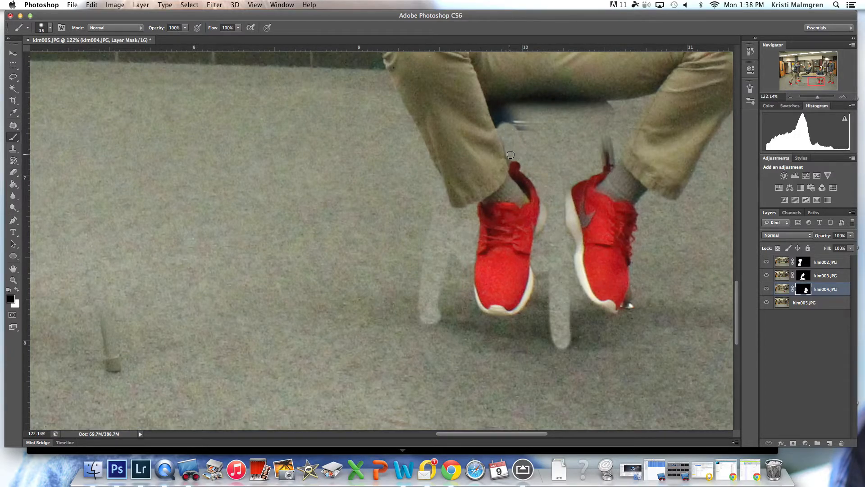
{"action": "mouse_move", "coordinate": [499, 108]}
{"action": "left_mouse_down"}
{"action": "mouse_move", "coordinate": [532, 106]}
{"action": "mouse_move", "coordinate": [492, 103]}
{"action": "mouse_move", "coordinate": [501, 126]}
{"action": "left_mouse_up"}
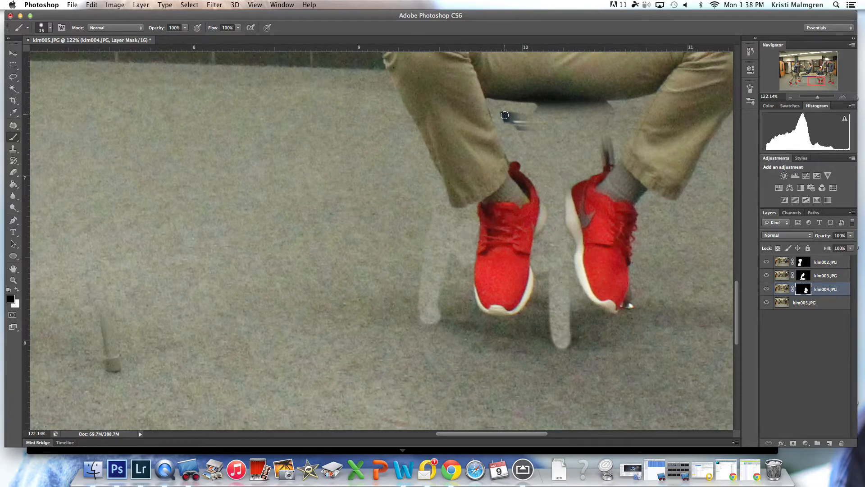
Mask out the rest of the stool seat and the leg remnant above the other shoe with a 30 px black brush
{"action": "key", "text": "bracketright"}
{"action": "key", "text": "bracketright"}
{"action": "key", "text": "bracketright"}
{"action": "mouse_move", "coordinate": [503, 116]}
{"action": "left_mouse_down"}
{"action": "mouse_move", "coordinate": [539, 128]}
{"action": "mouse_move", "coordinate": [533, 146]}
{"action": "mouse_move", "coordinate": [526, 116]}
{"action": "mouse_move", "coordinate": [560, 116]}
{"action": "mouse_move", "coordinate": [530, 112]}
{"action": "mouse_move", "coordinate": [586, 113]}
{"action": "left_mouse_up"}
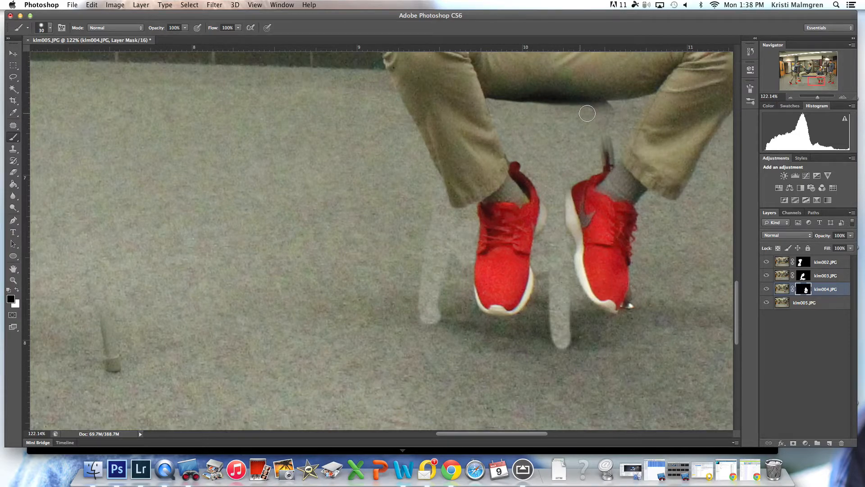
{"action": "mouse_move", "coordinate": [595, 114]}
{"action": "left_mouse_down"}
{"action": "mouse_move", "coordinate": [610, 110]}
{"action": "mouse_move", "coordinate": [584, 111]}
{"action": "mouse_move", "coordinate": [611, 110]}
{"action": "left_mouse_up"}
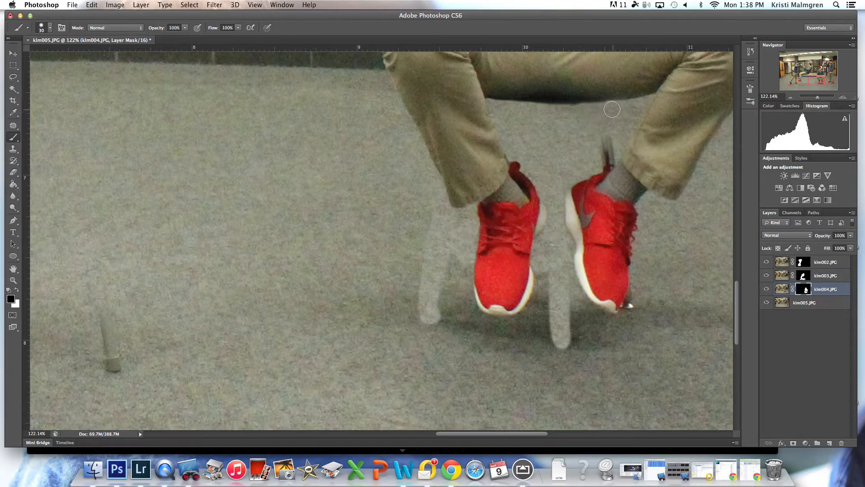
{"action": "mouse_move", "coordinate": [603, 144]}
{"action": "left_mouse_down"}
{"action": "mouse_move", "coordinate": [606, 162]}
{"action": "mouse_move", "coordinate": [610, 155]}
{"action": "mouse_move", "coordinate": [602, 165]}
{"action": "mouse_move", "coordinate": [608, 161]}
{"action": "left_mouse_up"}
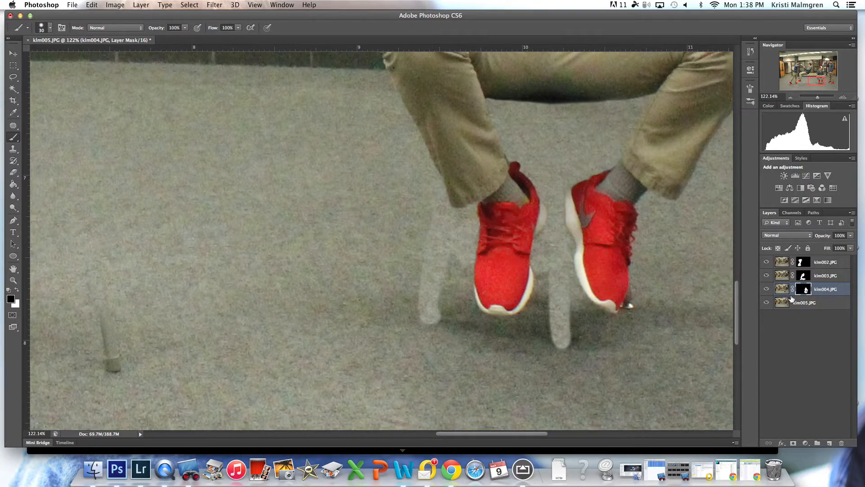
Select all four layers, klm002.JPG through klm005.JPG, and duplicate them within the klm005.JPG document
{"action": "left_click", "coordinate": [825, 262]}
{"action": "key", "text": "x"}
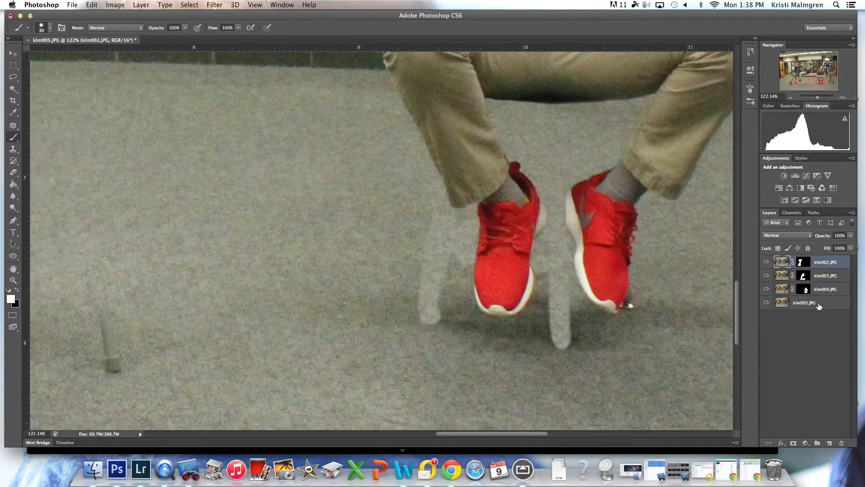
{"action": "left_click_drag", "start_coordinate": [818, 100], "coordinate": [815, 100]}
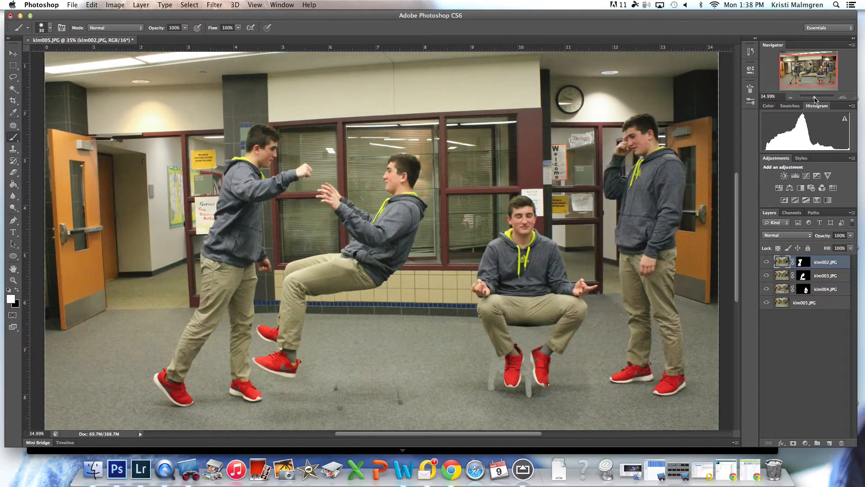
{"action": "left_click", "coordinate": [827, 307], "text": "shift"}
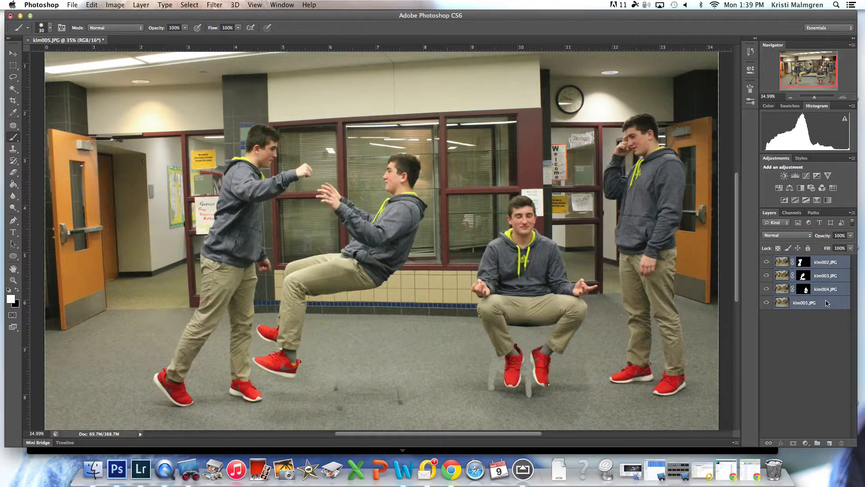
{"action": "right_click", "coordinate": [827, 303]}
{"action": "left_click", "coordinate": [731, 172]}
{"action": "right_click", "coordinate": [832, 276]}
{"action": "left_click", "coordinate": [739, 171]}
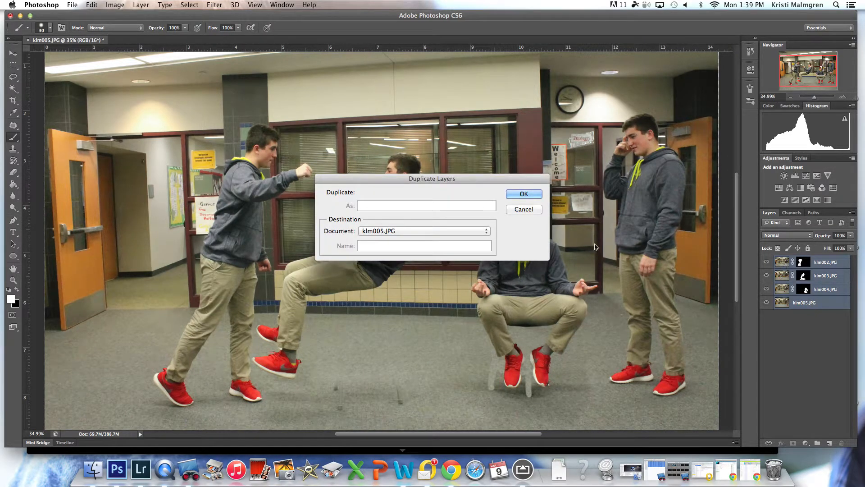
{"action": "left_click", "coordinate": [531, 198]}
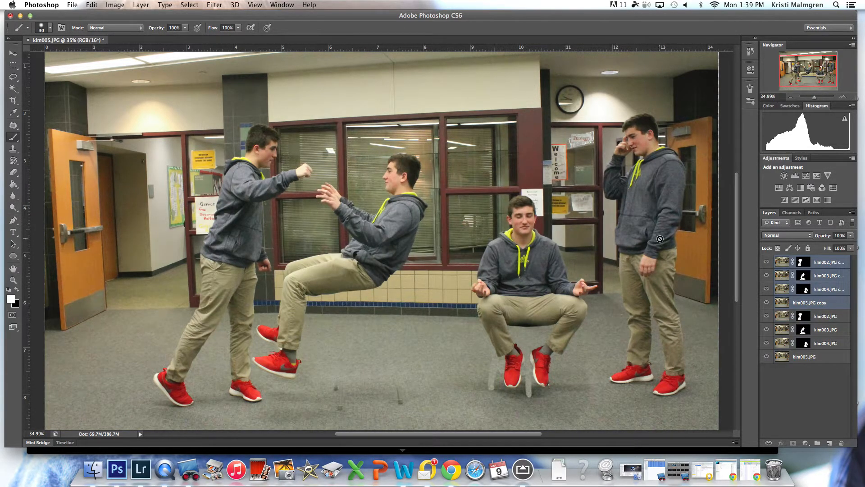
Merge the four duplicated layers into a single composite layer and hide the original klm002.JPG through klm005.JPG layers
{"action": "right_click", "coordinate": [825, 288]}
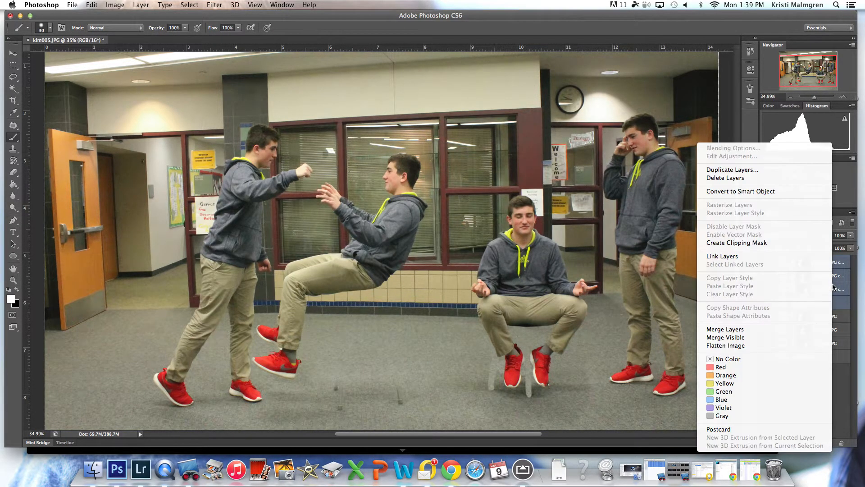
{"action": "left_click", "coordinate": [737, 329]}
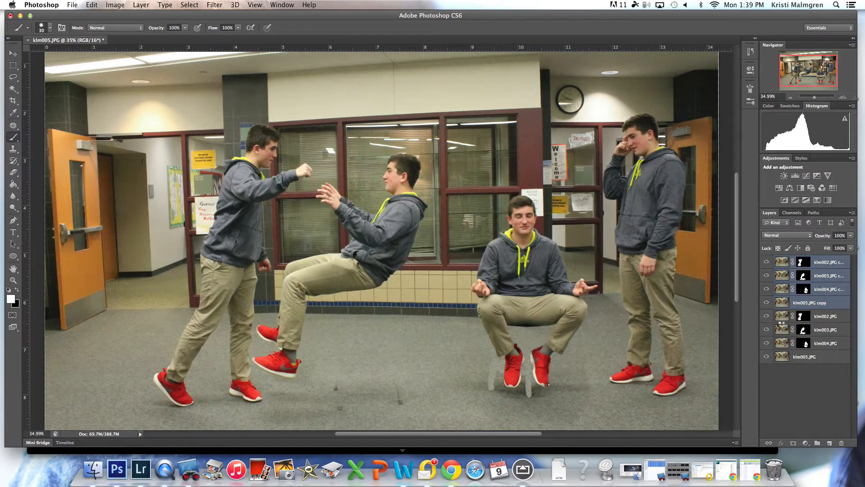
{"action": "left_click", "coordinate": [766, 289]}
{"action": "left_click", "coordinate": [766, 302]}
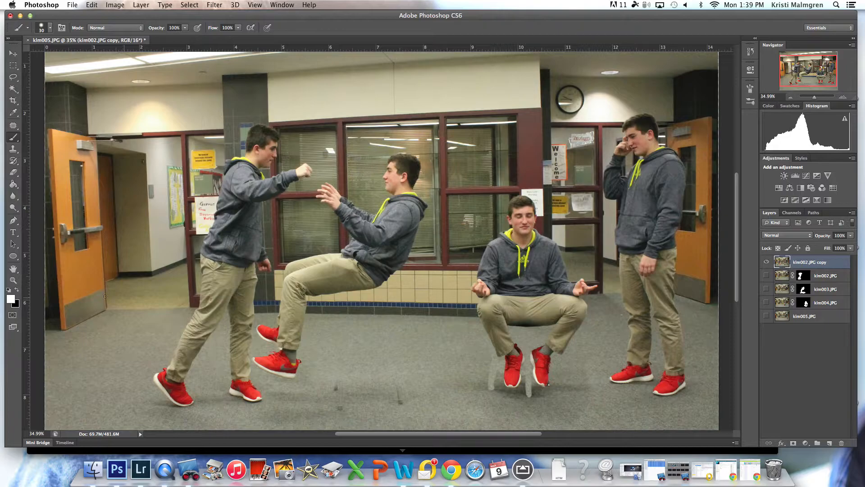
Use the Patch tool to replace the stool-leg marks on the floor below the reclining figure with clean carpet
{"action": "left_click", "coordinate": [14, 125]}
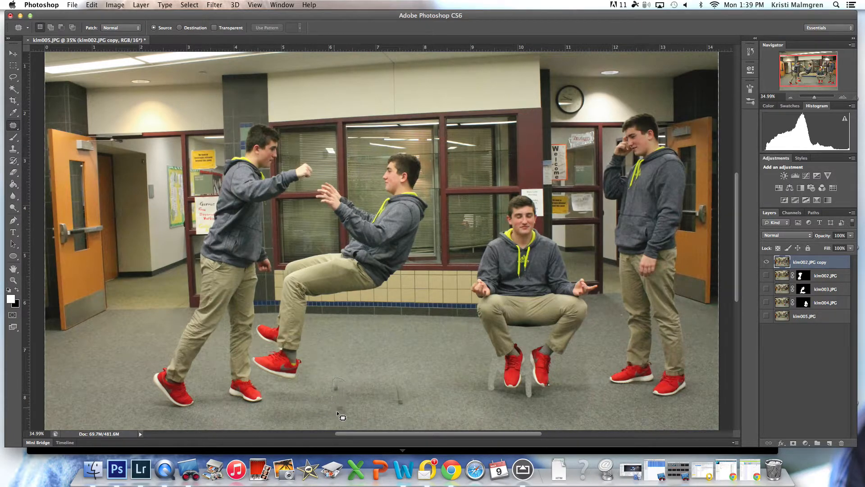
{"action": "mouse_move", "coordinate": [336, 410]}
{"action": "left_mouse_down"}
{"action": "mouse_move", "coordinate": [346, 394]}
{"action": "mouse_move", "coordinate": [342, 379]}
{"action": "left_mouse_up"}
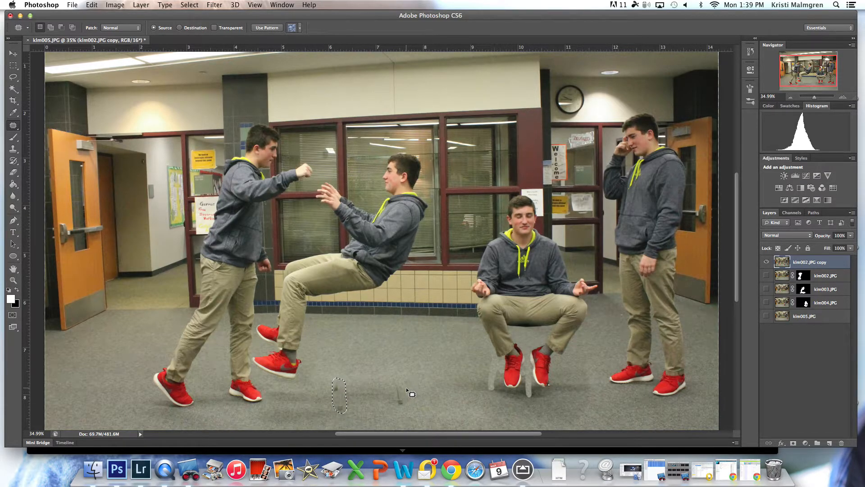
{"action": "key", "text": "super+d"}
{"action": "left_click_drag", "start_coordinate": [398, 409], "coordinate": [426, 398]}
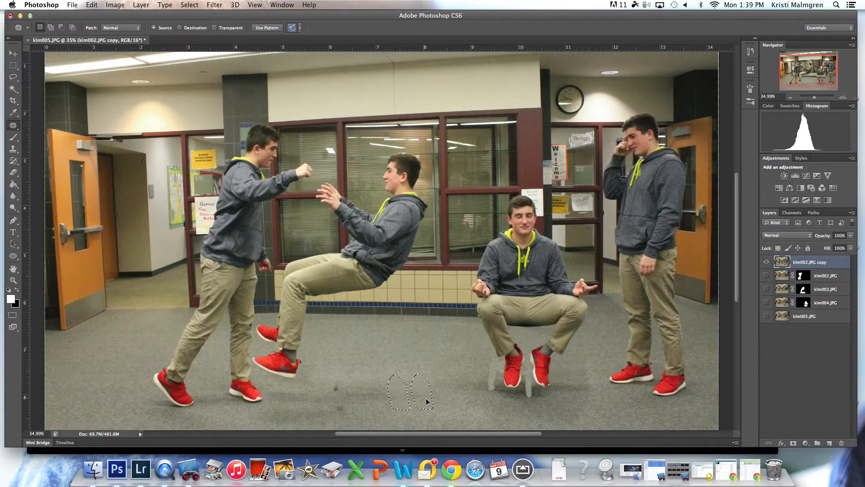
{"action": "mouse_move", "coordinate": [365, 408]}
{"action": "left_mouse_down"}
{"action": "mouse_move", "coordinate": [343, 375]}
{"action": "mouse_move", "coordinate": [330, 378]}
{"action": "mouse_move", "coordinate": [333, 410]}
{"action": "mouse_move", "coordinate": [377, 405]}
{"action": "left_mouse_up"}
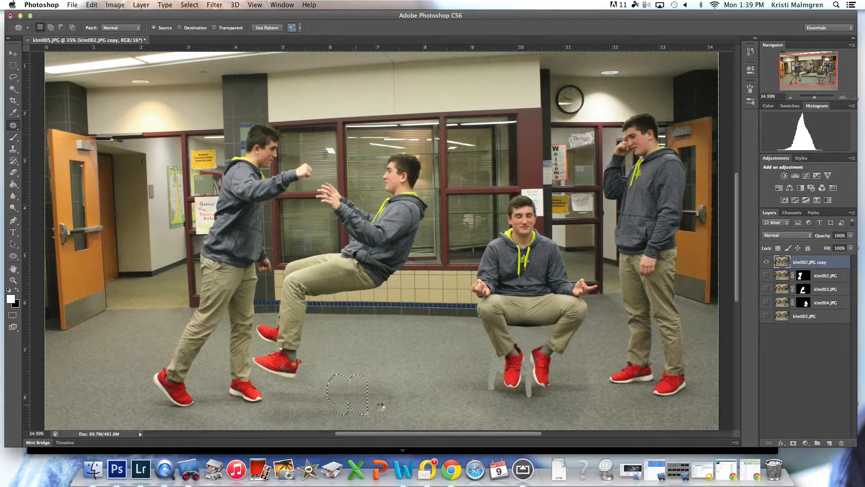
{"action": "left_click", "coordinate": [399, 405]}
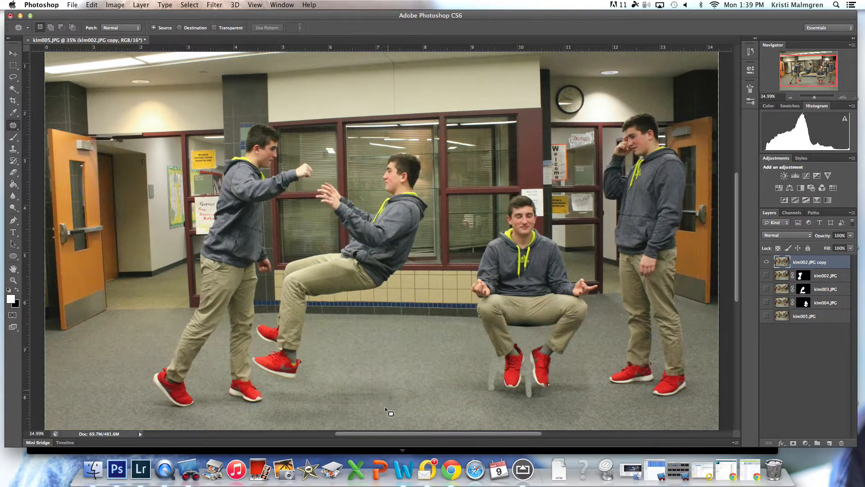
{"action": "mouse_move", "coordinate": [412, 410]}
{"action": "left_mouse_down"}
{"action": "mouse_move", "coordinate": [417, 396]}
{"action": "mouse_move", "coordinate": [430, 416]}
{"action": "mouse_move", "coordinate": [435, 393]}
{"action": "mouse_move", "coordinate": [419, 405]}
{"action": "mouse_move", "coordinate": [409, 393]}
{"action": "left_mouse_up"}
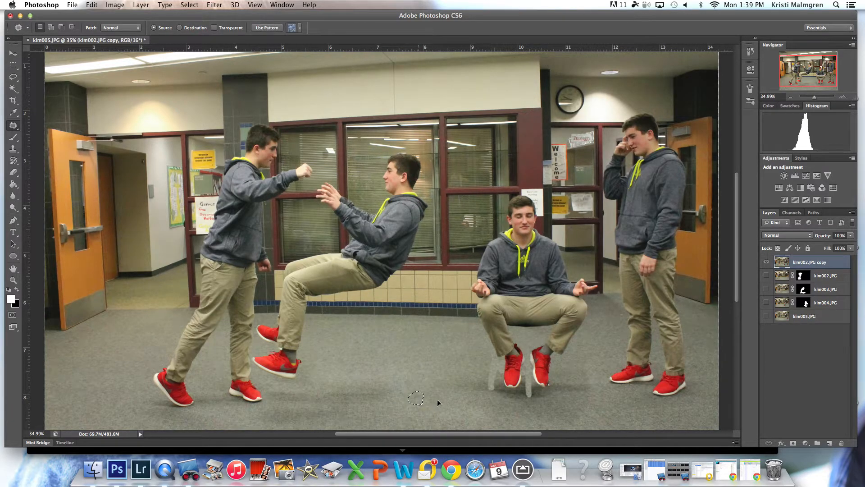
{"action": "left_click", "coordinate": [460, 398]}
Patch out the two stool-leg remnants beside and between the meditating figure's shoes with nearby carpet
{"action": "mouse_move", "coordinate": [494, 369]}
{"action": "left_mouse_down"}
{"action": "mouse_move", "coordinate": [484, 391]}
{"action": "mouse_move", "coordinate": [499, 399]}
{"action": "left_mouse_up"}
{"action": "left_click", "coordinate": [538, 391]}
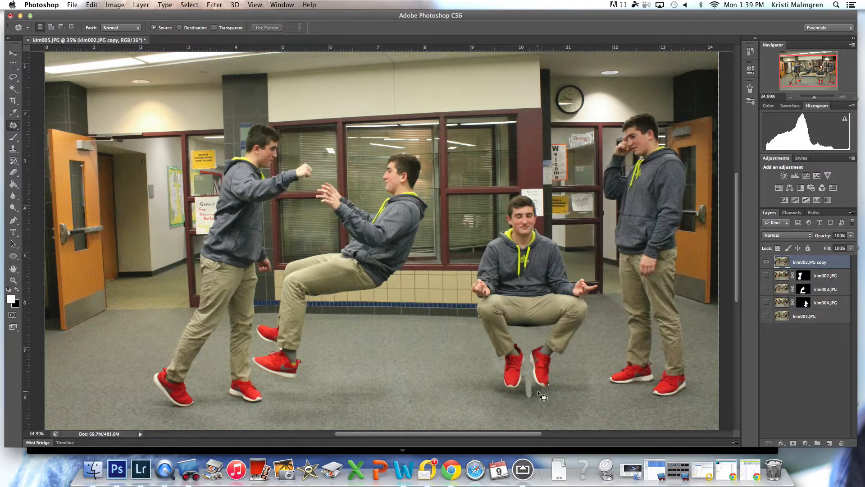
{"action": "mouse_move", "coordinate": [524, 389]}
{"action": "left_mouse_down"}
{"action": "mouse_move", "coordinate": [538, 402]}
{"action": "mouse_move", "coordinate": [534, 390]}
{"action": "left_mouse_up"}
{"action": "left_click_drag", "start_coordinate": [532, 389], "coordinate": [539, 398]}
{"action": "left_click", "coordinate": [556, 405]}
Patch the leftover carpet blemishes between the meditating figure's shoes and beside the outer pant cuff
{"action": "left_click_drag", "start_coordinate": [817, 101], "coordinate": [819, 101]}
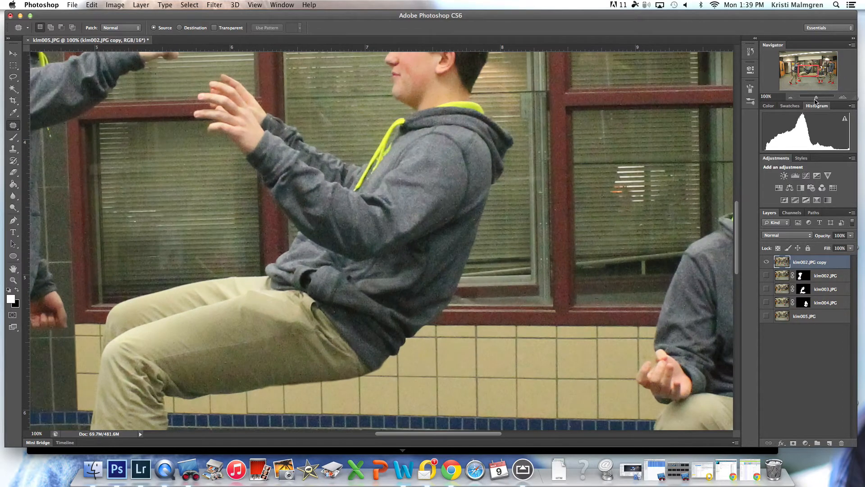
{"action": "left_click_drag", "start_coordinate": [809, 68], "coordinate": [823, 79]}
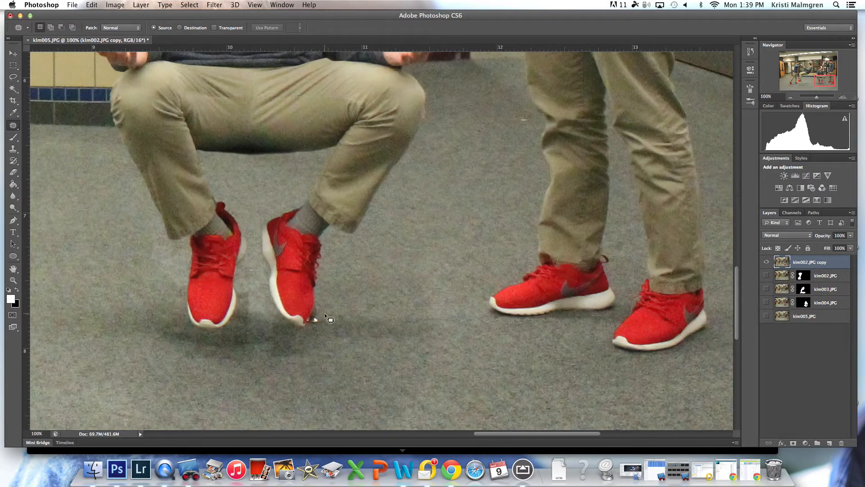
{"action": "left_click_drag", "start_coordinate": [246, 311], "coordinate": [255, 315]}
{"action": "left_click", "coordinate": [267, 312]}
{"action": "left_click_drag", "start_coordinate": [247, 312], "coordinate": [256, 313]}
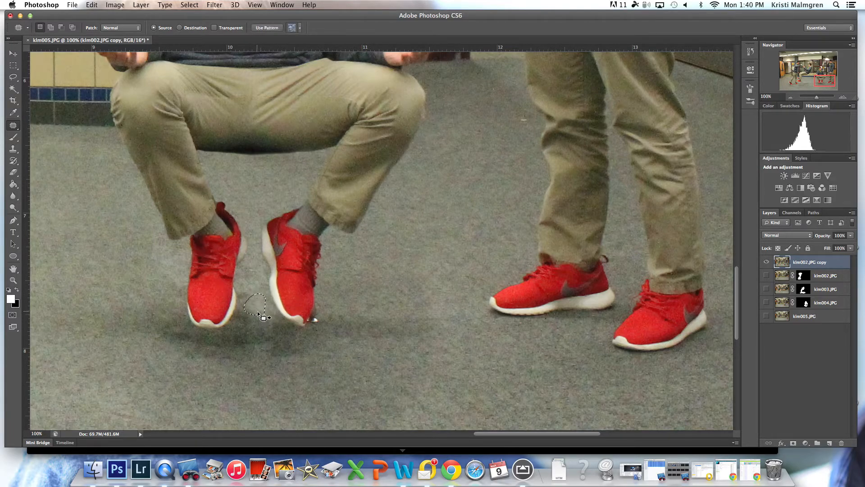
{"action": "mouse_move", "coordinate": [154, 242]}
{"action": "left_mouse_down"}
{"action": "mouse_move", "coordinate": [167, 264]}
{"action": "mouse_move", "coordinate": [150, 256]}
{"action": "left_mouse_up"}
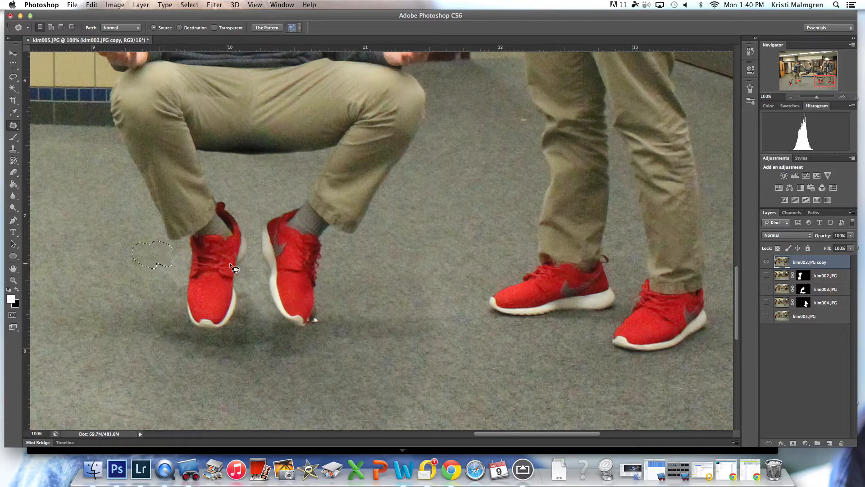
{"action": "left_click", "coordinate": [266, 288]}
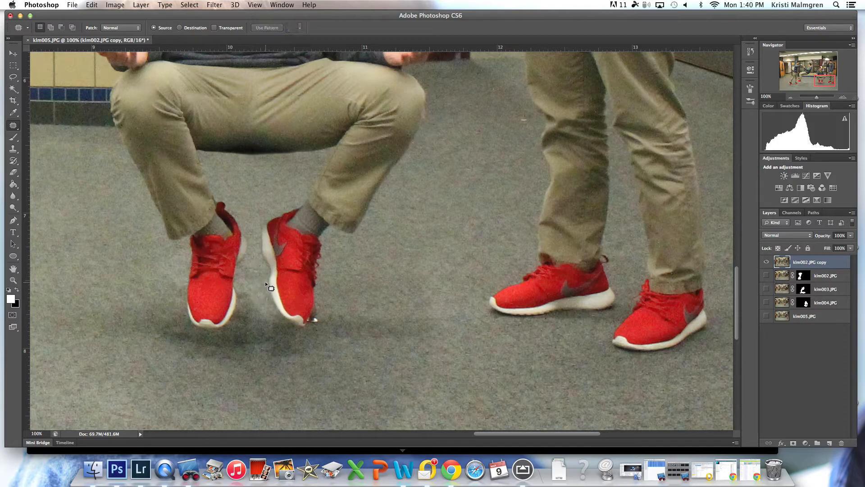
{"action": "mouse_move", "coordinate": [248, 277]}
{"action": "left_mouse_down"}
{"action": "mouse_move", "coordinate": [260, 297]}
{"action": "mouse_move", "coordinate": [254, 282]}
{"action": "left_mouse_up"}
{"action": "left_click", "coordinate": [245, 282]}
{"action": "left_click", "coordinate": [269, 301]}
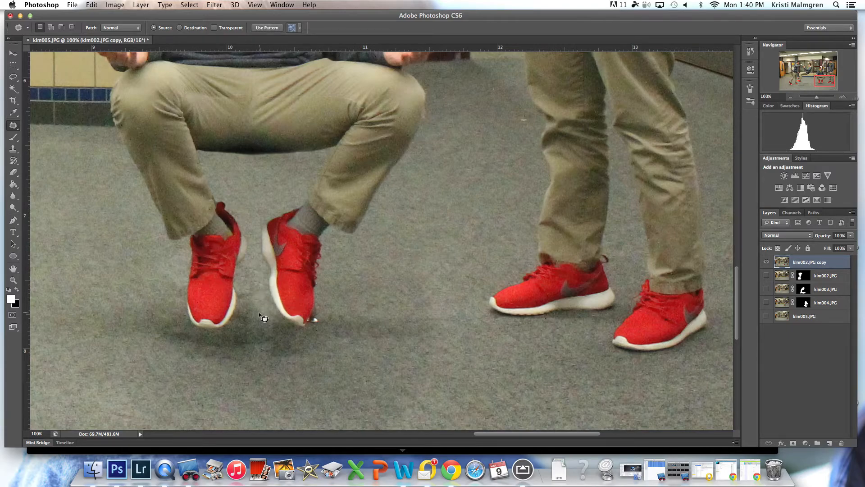
{"action": "left_click", "coordinate": [260, 312]}
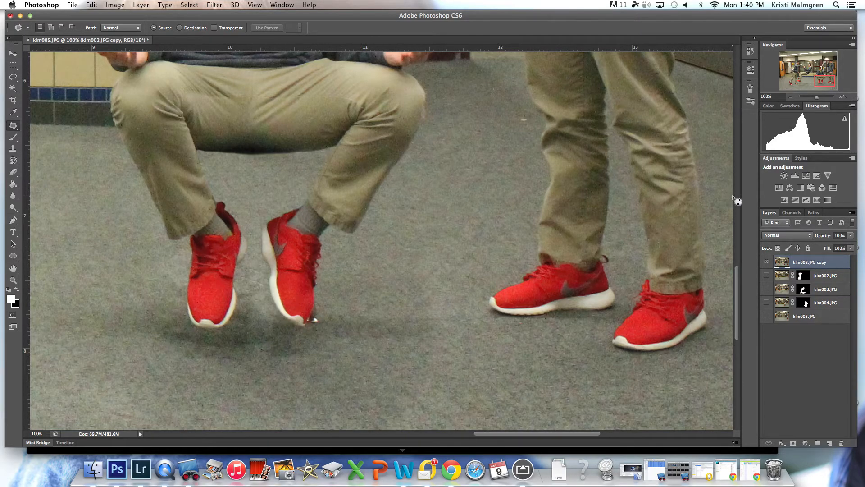
Clone carpet over the white remnant beside the toe of the meditating figure's shoe with a 21 px Clone Stamp
{"action": "left_click", "coordinate": [13, 148]}
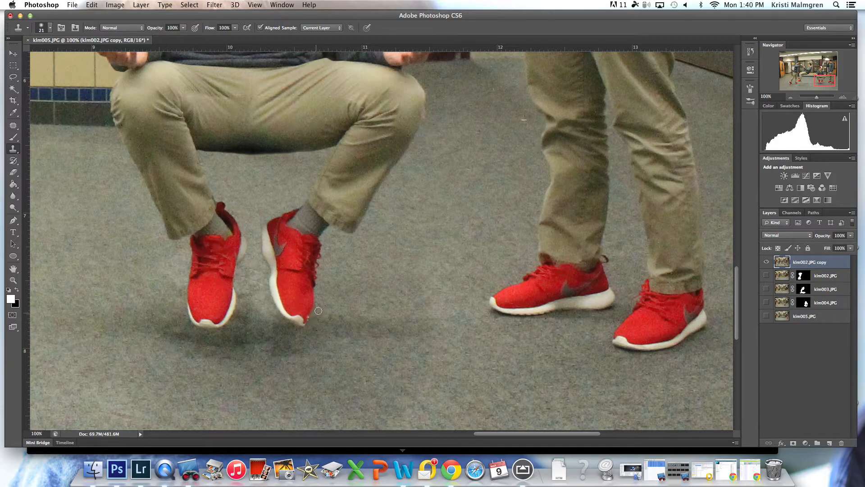
{"action": "key", "text": "super+0"}
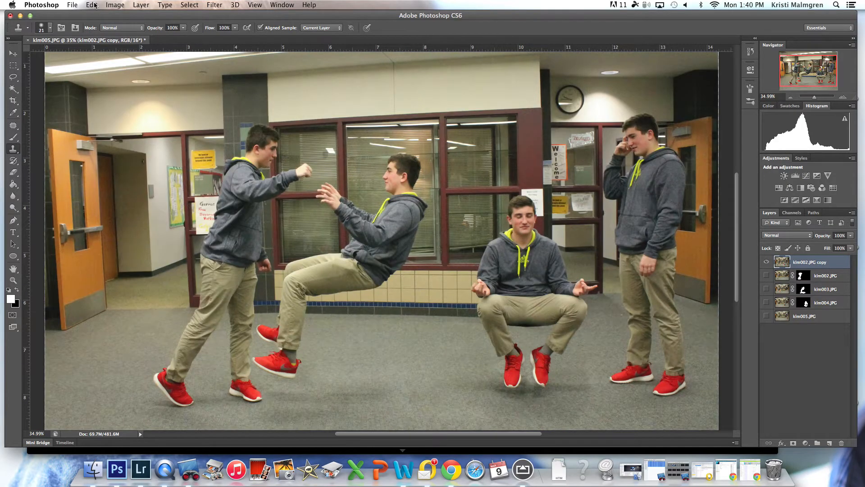
Save the composite as klm002-Edit-2.tif and minimize the document window to return to Lightroom
{"action": "left_click", "coordinate": [76, 5]}
{"action": "left_click", "coordinate": [89, 101]}
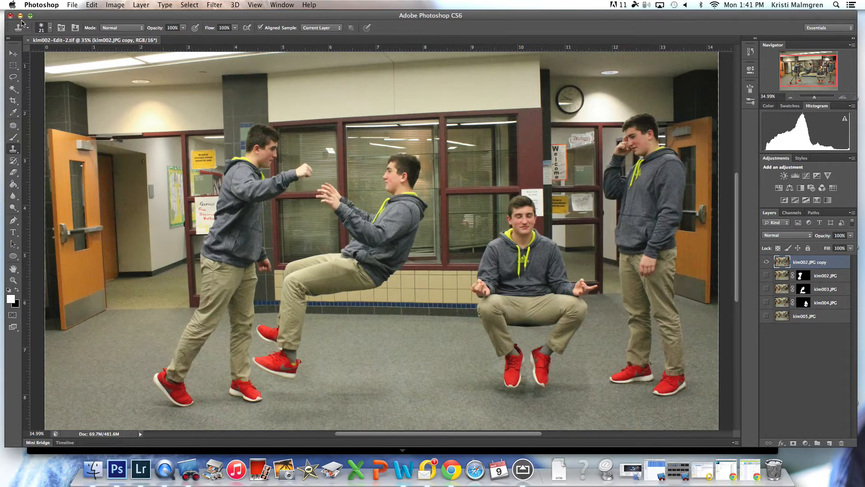
{"action": "left_click", "coordinate": [20, 16]}
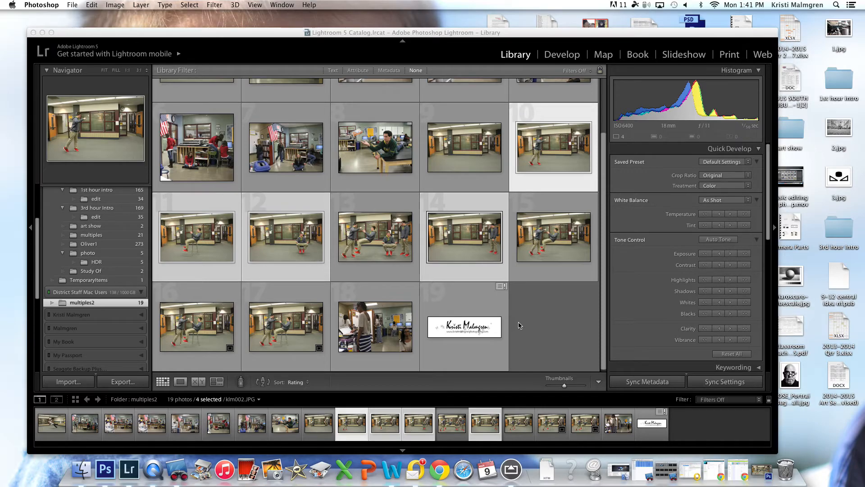
Select the retouched composite klm002-Edit-2.tif in the multiples2 folder and open it in the Develop module
{"action": "left_click", "coordinate": [564, 333]}
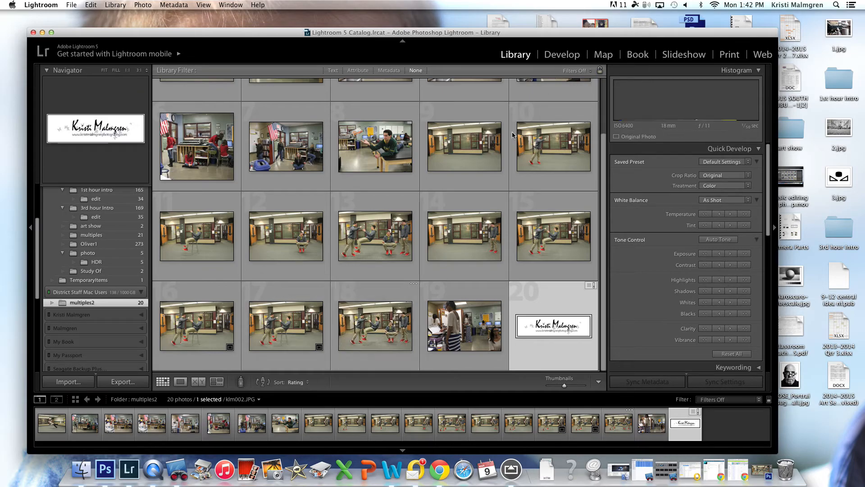
{"action": "scroll", "coordinate": [368, 297], "scroll_direction": "up", "scroll_amount": 3}
{"action": "left_click", "coordinate": [316, 297]}
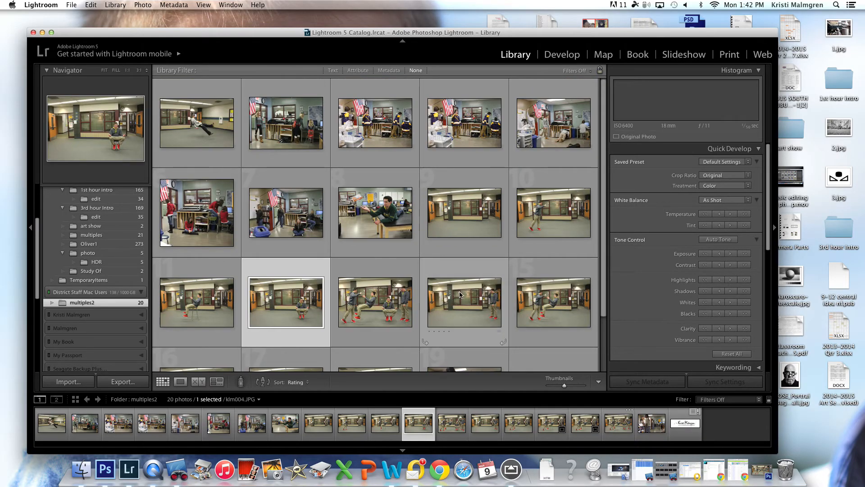
{"action": "scroll", "coordinate": [468, 297], "scroll_direction": "down", "scroll_amount": 1}
{"action": "left_click", "coordinate": [374, 266]}
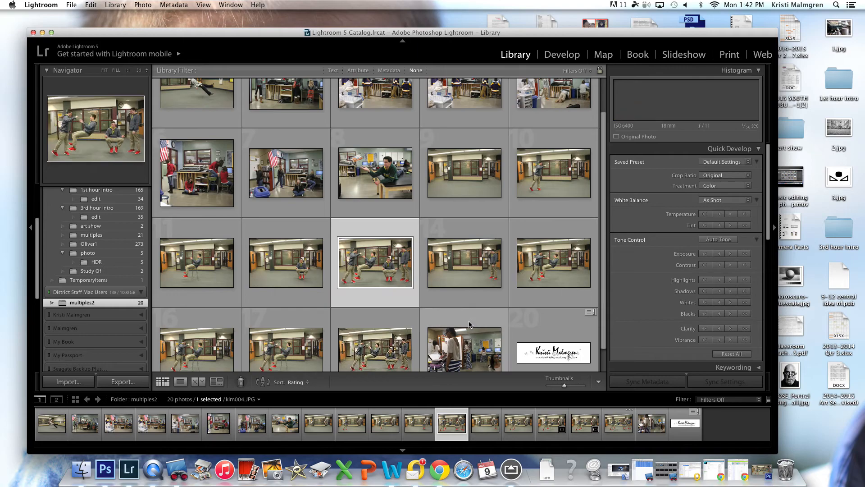
{"action": "scroll", "coordinate": [377, 318], "scroll_direction": "down", "scroll_amount": 1}
{"action": "left_click", "coordinate": [378, 318]}
{"action": "left_click", "coordinate": [563, 55]}
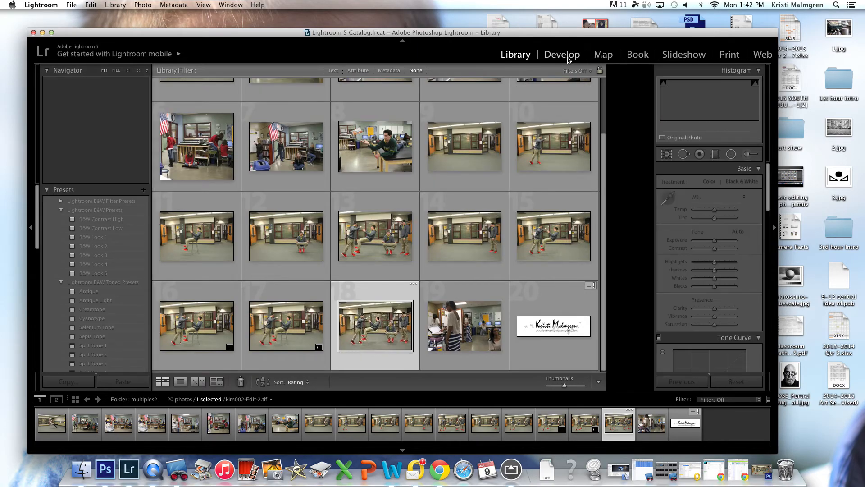
Crop the composite tighter around the four figures at the original aspect ratio, trimming mainly the orange door side
{"action": "left_click", "coordinate": [667, 155]}
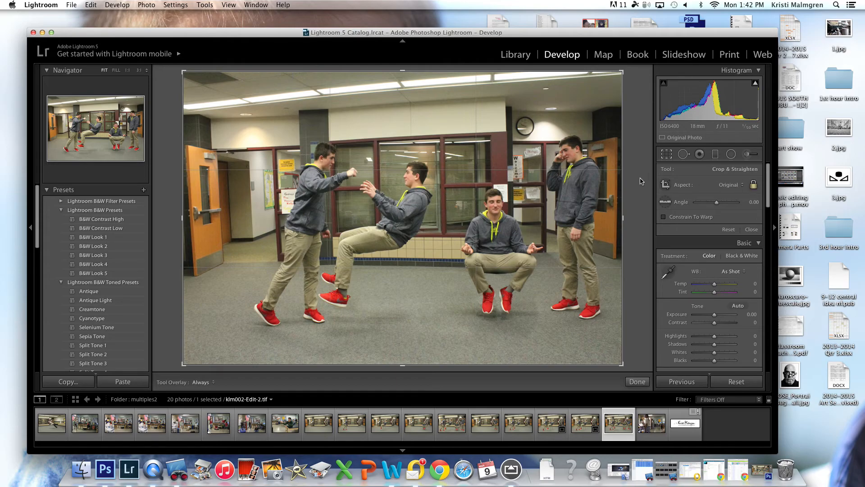
{"action": "left_click_drag", "start_coordinate": [622, 173], "coordinate": [617, 173]}
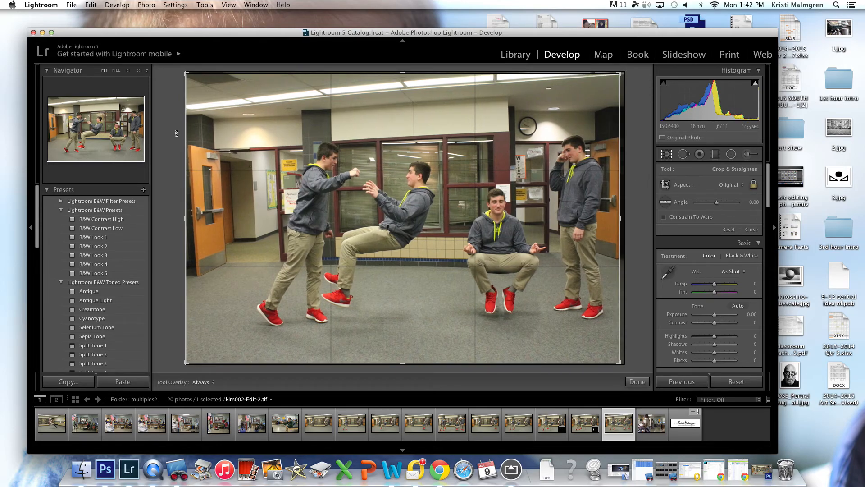
{"action": "left_click_drag", "start_coordinate": [185, 132], "coordinate": [211, 132]}
{"action": "left_click", "coordinate": [637, 381]}
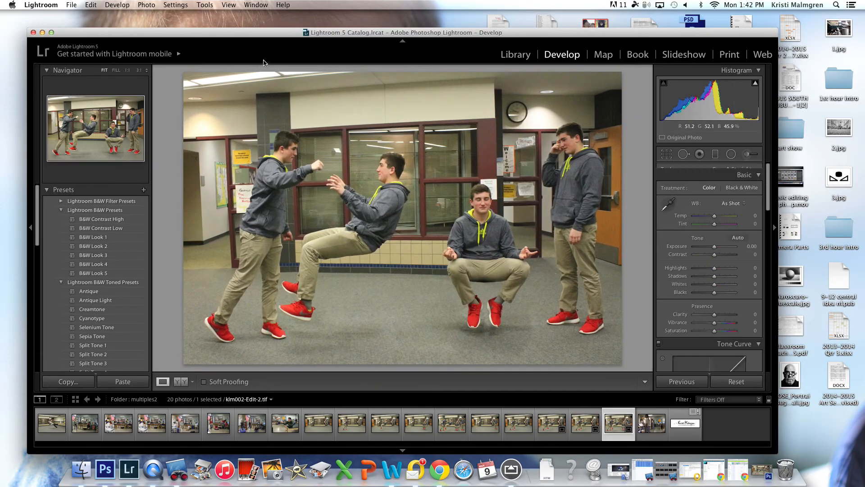
Export the cropped composite to the Desktop as an sRGB JPEG at quality 100, using a unique name instead of overwriting the existing file
{"action": "left_click", "coordinate": [71, 5]}
{"action": "left_click", "coordinate": [167, 321]}
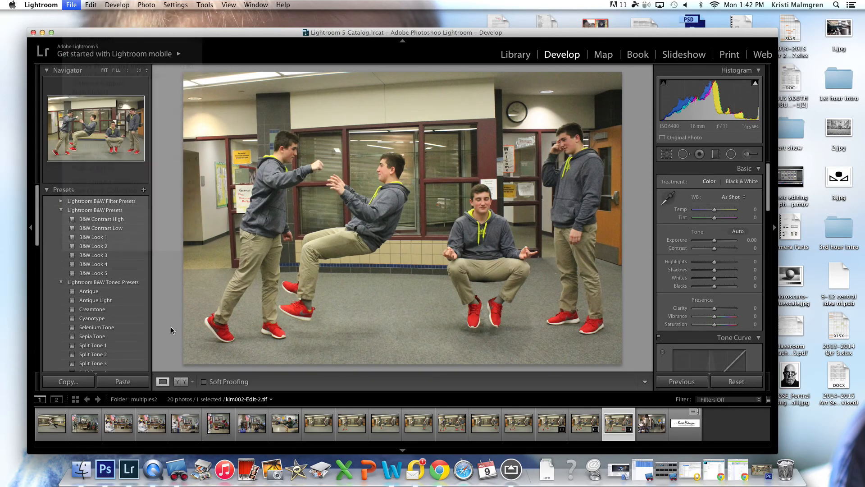
{"action": "right_click", "coordinate": [346, 247]}
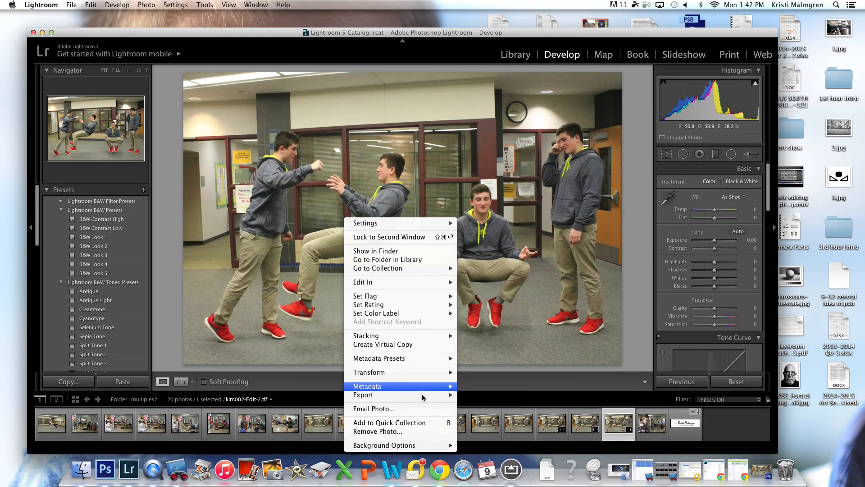
{"action": "mouse_move", "coordinate": [460, 399]}
{"action": "left_click", "coordinate": [480, 380]}
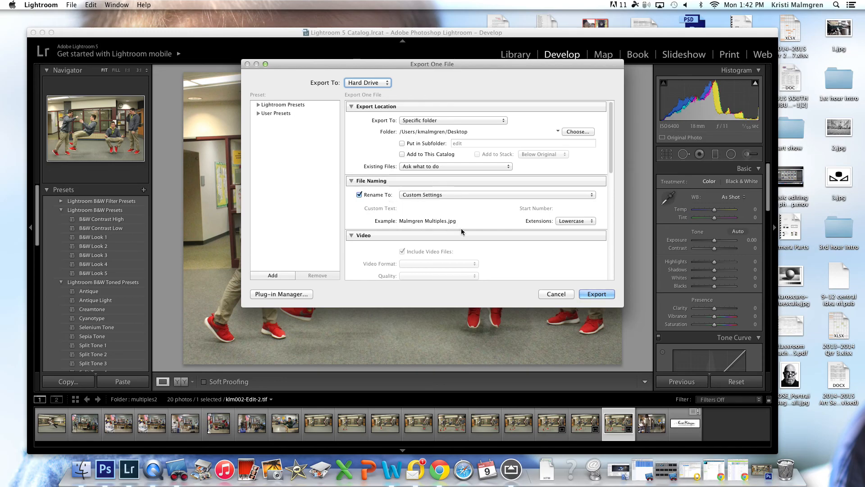
{"action": "scroll", "coordinate": [597, 205], "scroll_direction": "down", "scroll_amount": 2}
{"action": "scroll", "coordinate": [611, 173], "scroll_direction": "down", "scroll_amount": 5}
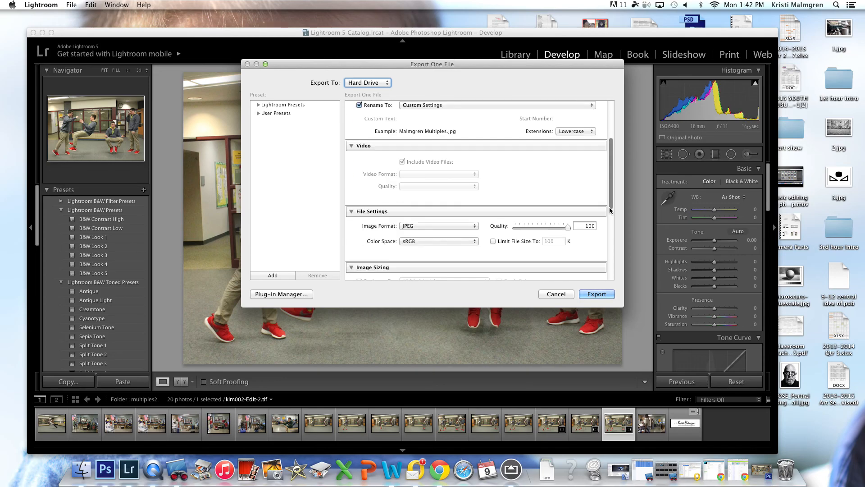
{"action": "left_click", "coordinate": [597, 294]}
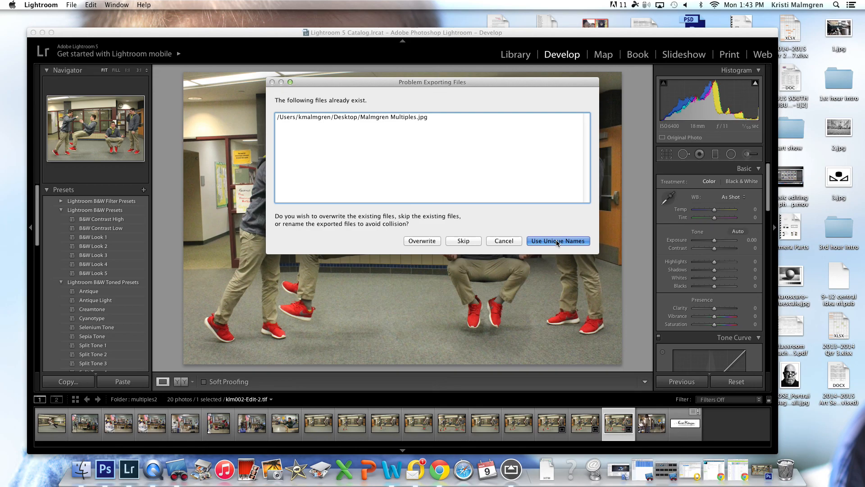
{"action": "left_click", "coordinate": [556, 239]}
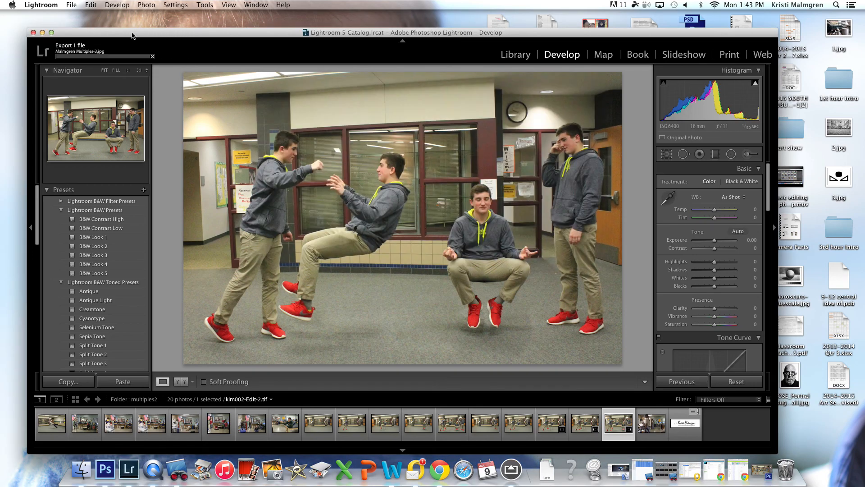